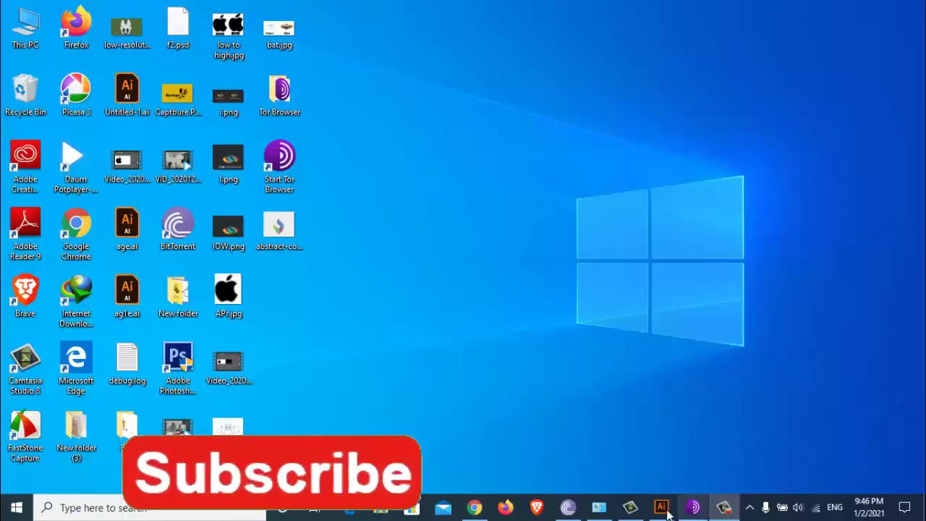
Place the abstract-colorful-logo image file onto the blank artboard
{"action": "left_click", "coordinate": [661, 506]}
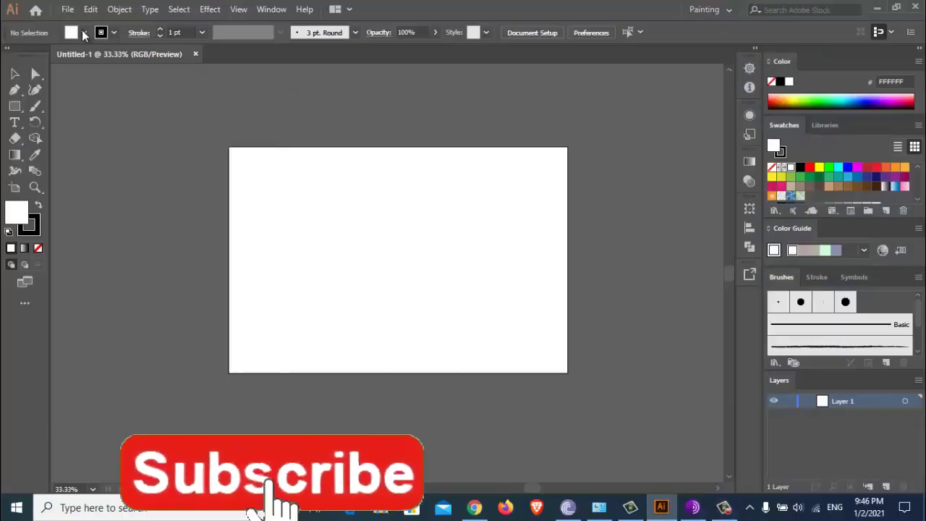
{"action": "left_click", "coordinate": [67, 8]}
{"action": "left_click", "coordinate": [91, 227]}
{"action": "double_click", "coordinate": [404, 267]}
{"action": "left_click", "coordinate": [254, 165]}
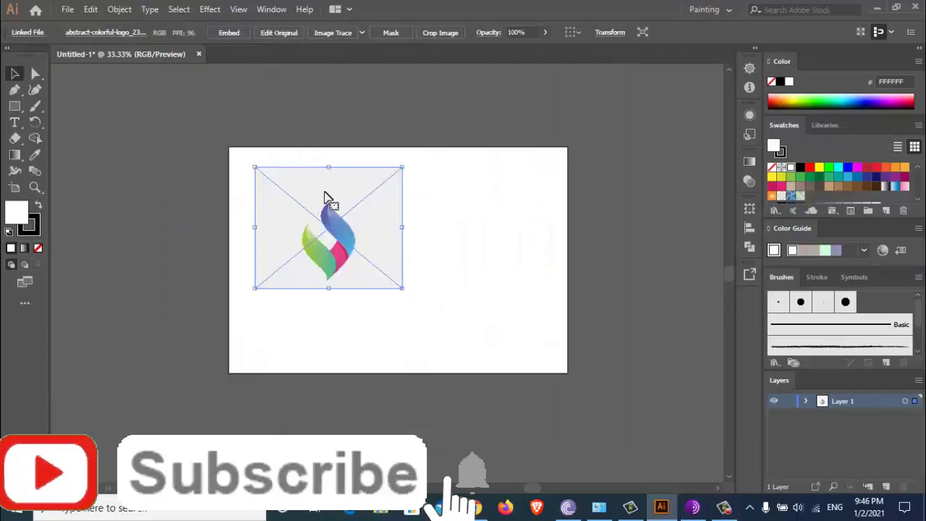
Move the logo to the artboard's top-left and enlarge it to fill the artboard
{"action": "left_click_drag", "start_coordinate": [312, 224], "coordinate": [286, 203]}
{"action": "left_click_drag", "start_coordinate": [372, 269], "coordinate": [504, 371]}
{"action": "left_click", "coordinate": [172, 89]}
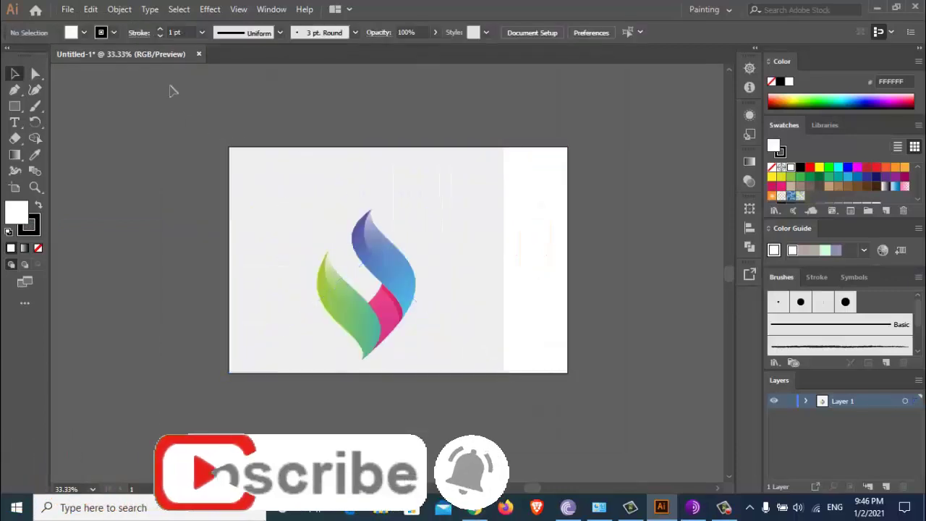
{"action": "key", "text": "p"}
{"action": "scroll", "coordinate": [362, 246], "scroll_direction": "down", "scroll_amount": 2}
{"action": "scroll", "coordinate": [358, 210], "scroll_direction": "up", "scroll_amount": 2}
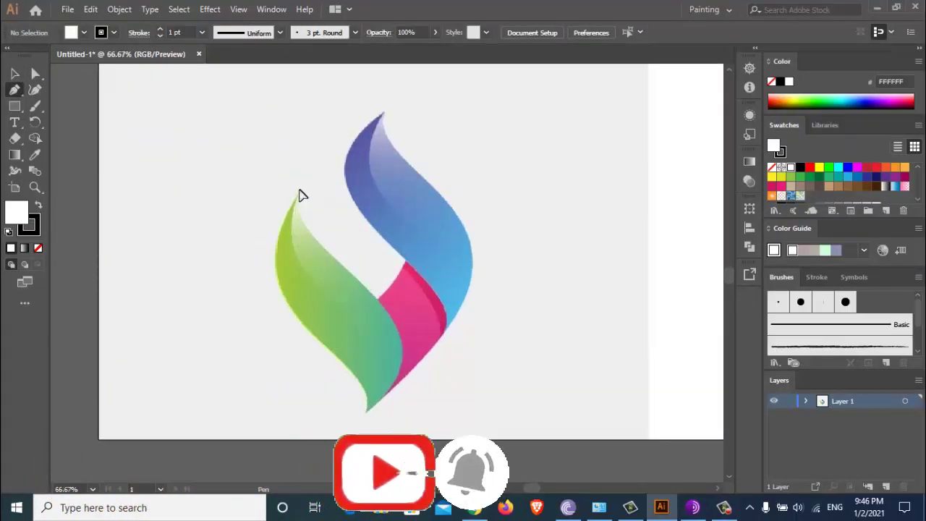
Trace curved anchors from the green leaf's top tip down its left edge to the bottom
{"action": "left_click", "coordinate": [300, 191]}
{"action": "left_click_drag", "start_coordinate": [296, 316], "coordinate": [342, 369]}
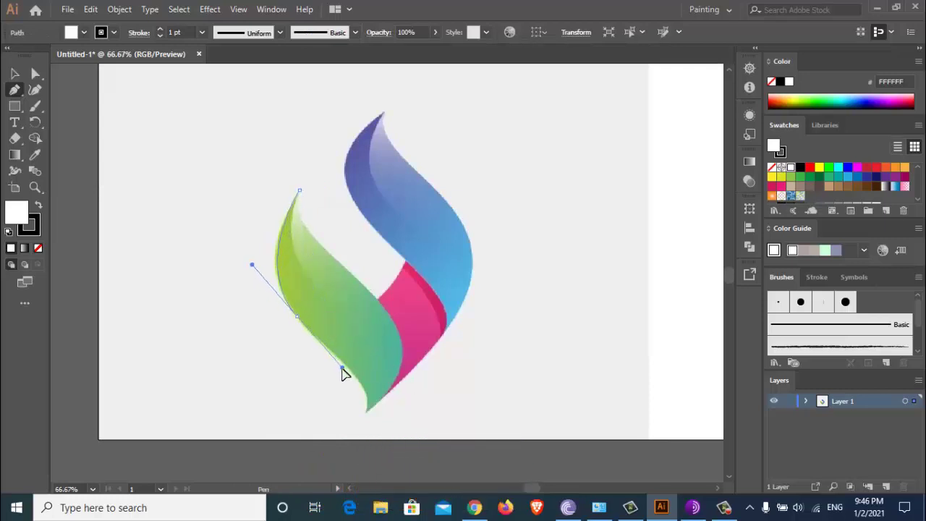
{"action": "mouse_move", "coordinate": [296, 317]}
{"action": "left_mouse_down"}
{"action": "mouse_move", "coordinate": [367, 418]}
{"action": "mouse_move", "coordinate": [356, 448]}
{"action": "left_mouse_up"}
{"action": "left_click_drag", "start_coordinate": [355, 481], "coordinate": [358, 473]}
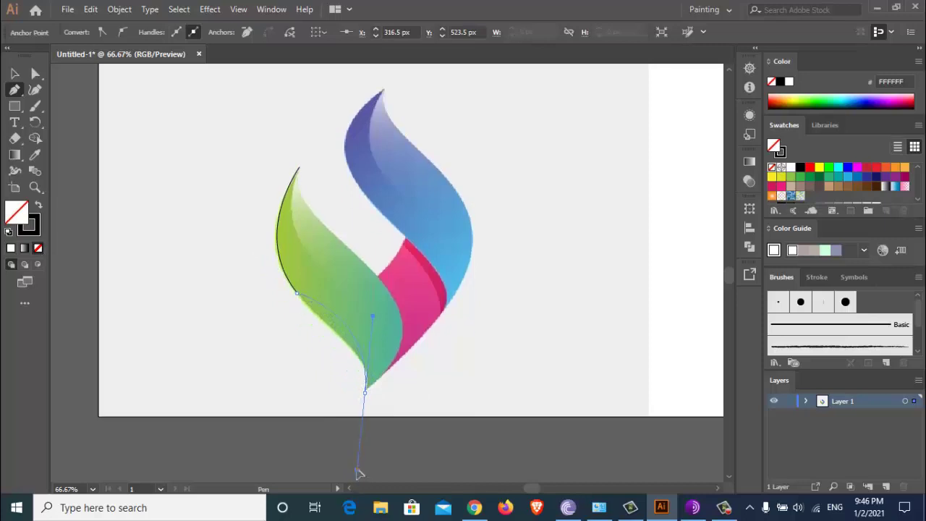
{"action": "scroll", "coordinate": [328, 330], "scroll_direction": "up", "scroll_amount": 2}
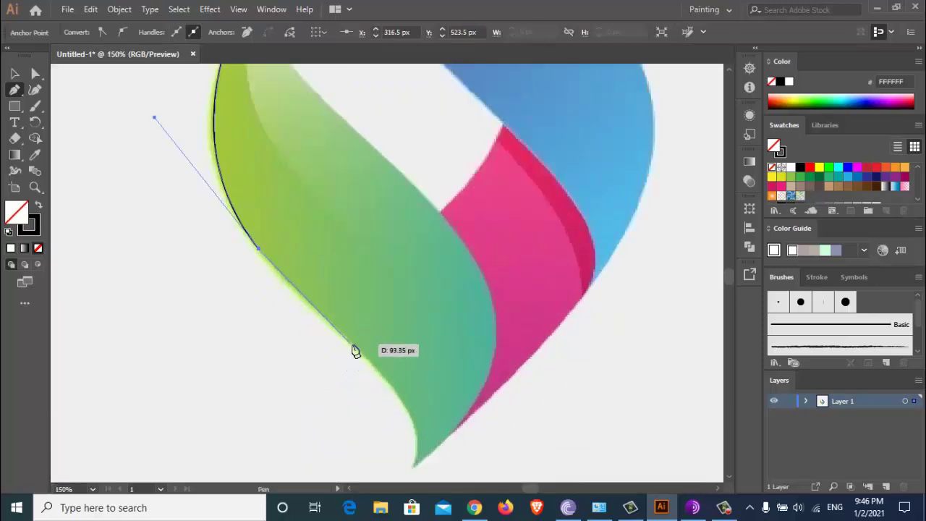
{"action": "left_click_drag", "start_coordinate": [356, 348], "coordinate": [389, 376]}
Continue the green path up the leaf's right edge to where green meets pink
{"action": "scroll", "coordinate": [376, 391], "scroll_direction": "down", "scroll_amount": 1}
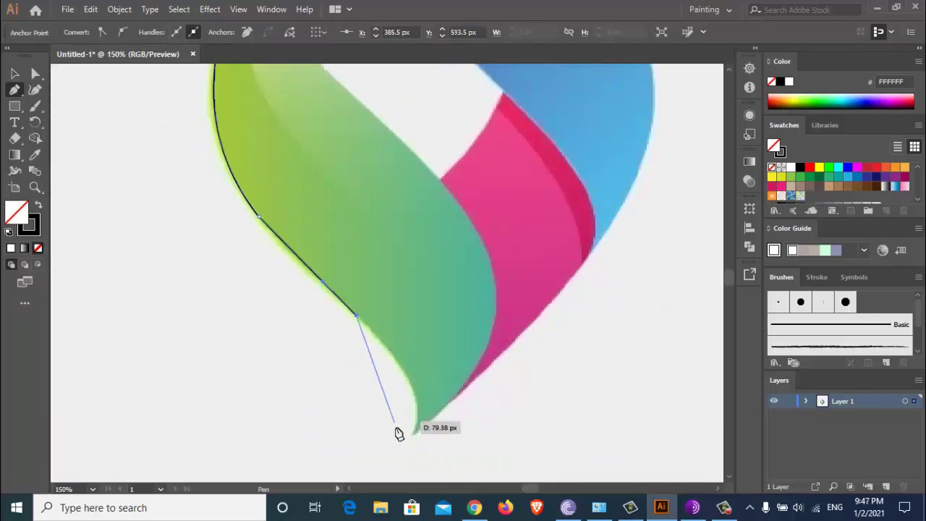
{"action": "left_click_drag", "start_coordinate": [413, 434], "coordinate": [400, 376]}
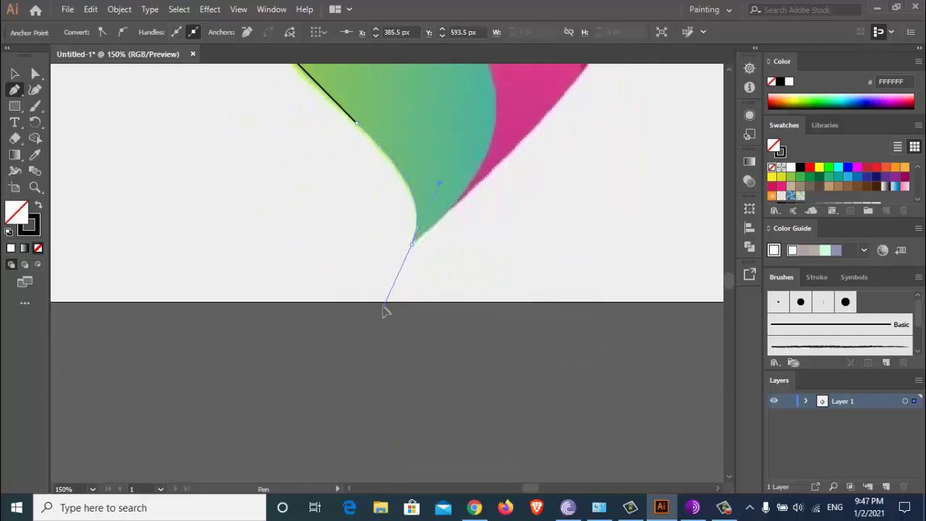
{"action": "scroll", "coordinate": [391, 309], "scroll_direction": "down", "scroll_amount": 2}
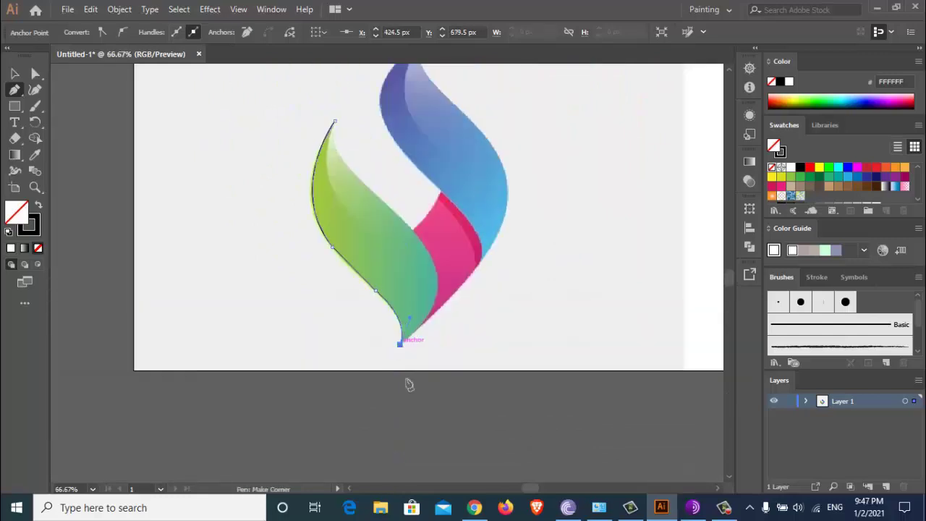
{"action": "left_click_drag", "start_coordinate": [370, 190], "coordinate": [251, 87]}
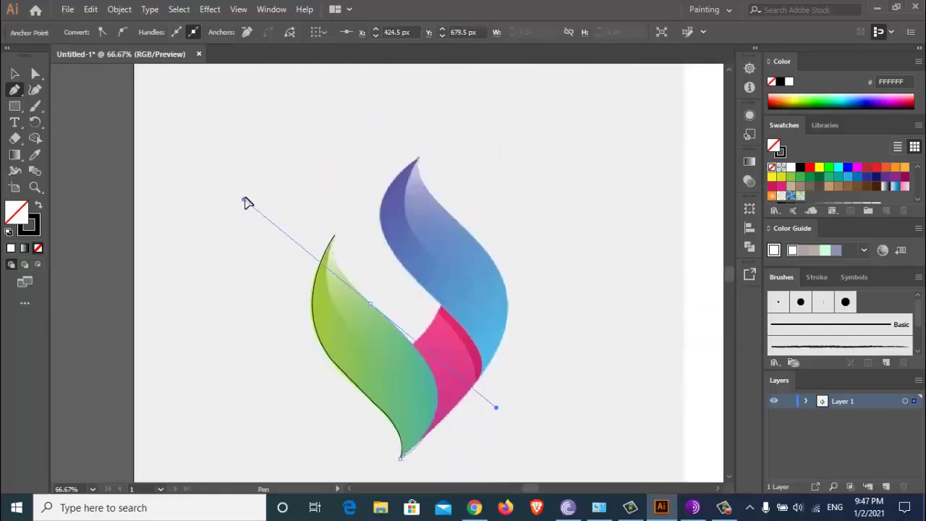
{"action": "left_click_drag", "start_coordinate": [410, 342], "coordinate": [355, 272]}
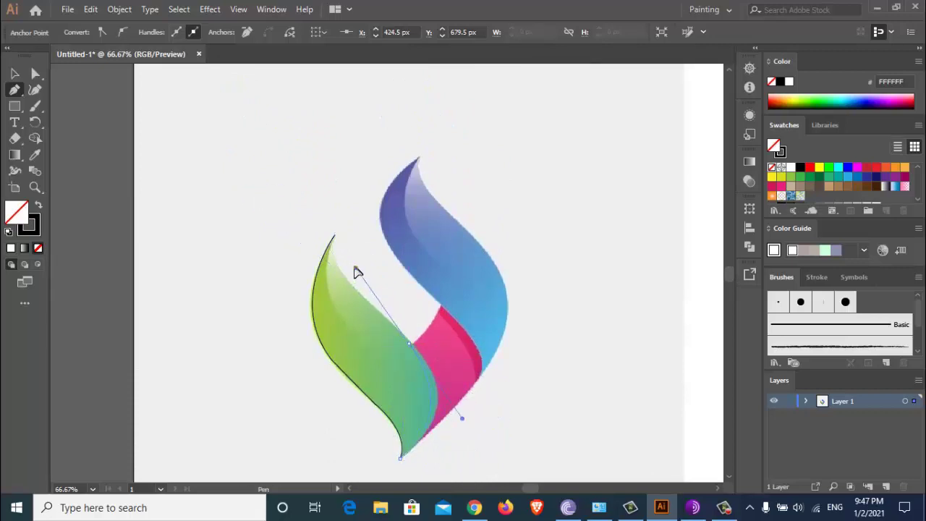
{"action": "scroll", "coordinate": [356, 291], "scroll_direction": "up", "scroll_amount": 2}
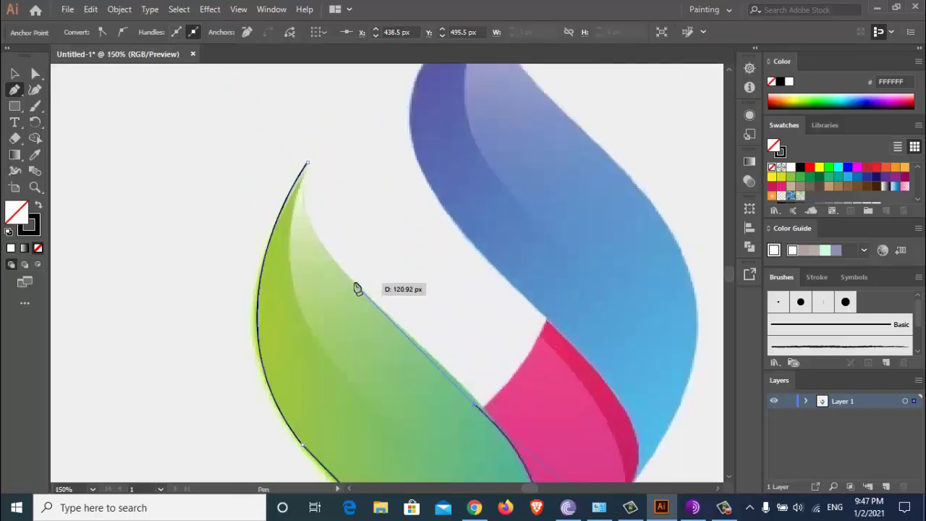
{"action": "mouse_move", "coordinate": [363, 297]}
{"action": "left_mouse_down"}
{"action": "mouse_move", "coordinate": [362, 281]}
{"action": "mouse_move", "coordinate": [380, 314]}
{"action": "left_mouse_up"}
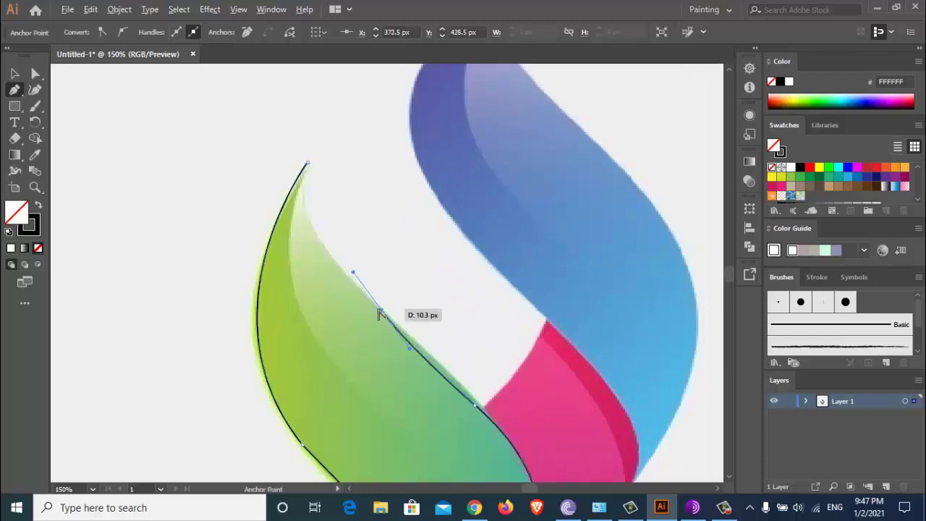
{"action": "scroll", "coordinate": [385, 316], "scroll_direction": "down", "scroll_amount": 3}
{"action": "left_click", "coordinate": [15, 73]}
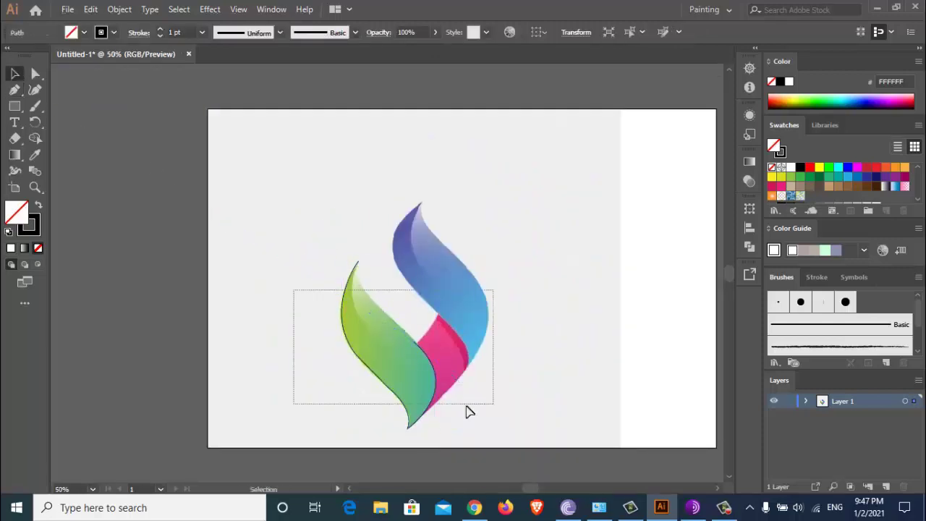
{"action": "left_click", "coordinate": [465, 412]}
Start a new green leaf path at its upper tip, curving along the left and lower edges
{"action": "scroll", "coordinate": [346, 317], "scroll_direction": "down", "scroll_amount": 1}
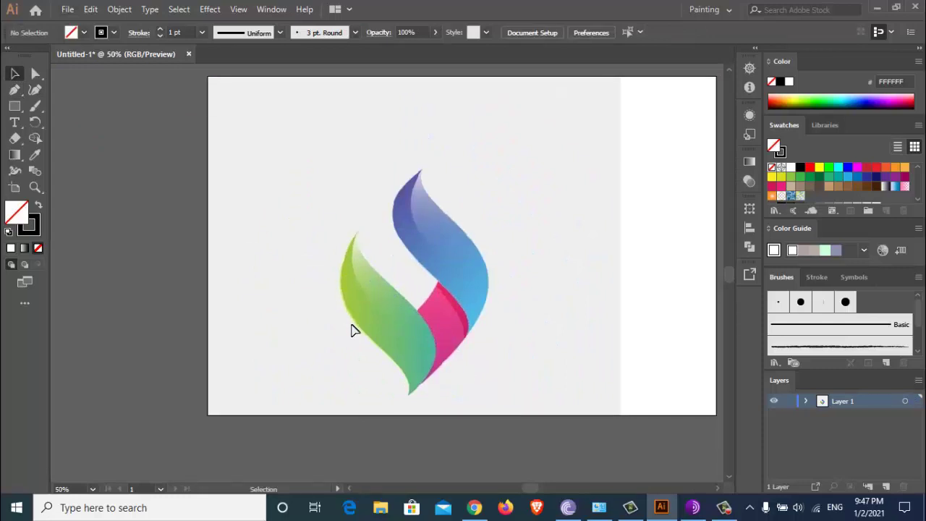
{"action": "left_click", "coordinate": [359, 235]}
{"action": "left_click_drag", "start_coordinate": [341, 285], "coordinate": [345, 303]}
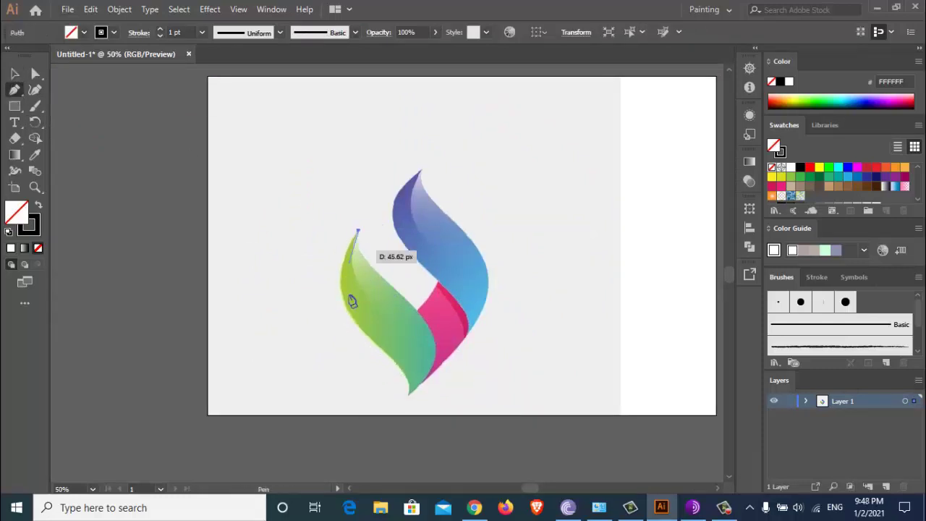
{"action": "scroll", "coordinate": [345, 303], "scroll_direction": "up", "scroll_amount": 3}
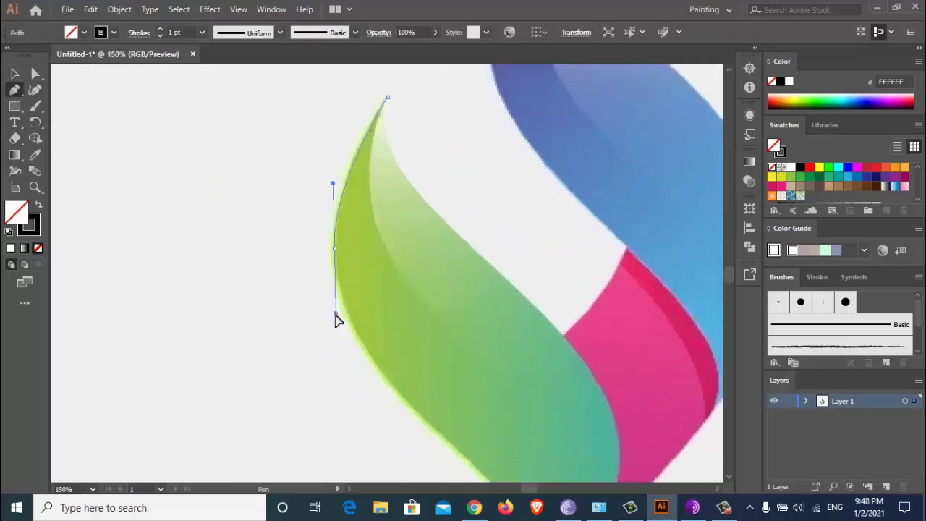
{"action": "left_click", "coordinate": [334, 248]}
{"action": "scroll", "coordinate": [337, 253], "scroll_direction": "down", "scroll_amount": 2}
{"action": "left_click_drag", "start_coordinate": [388, 317], "coordinate": [445, 382]}
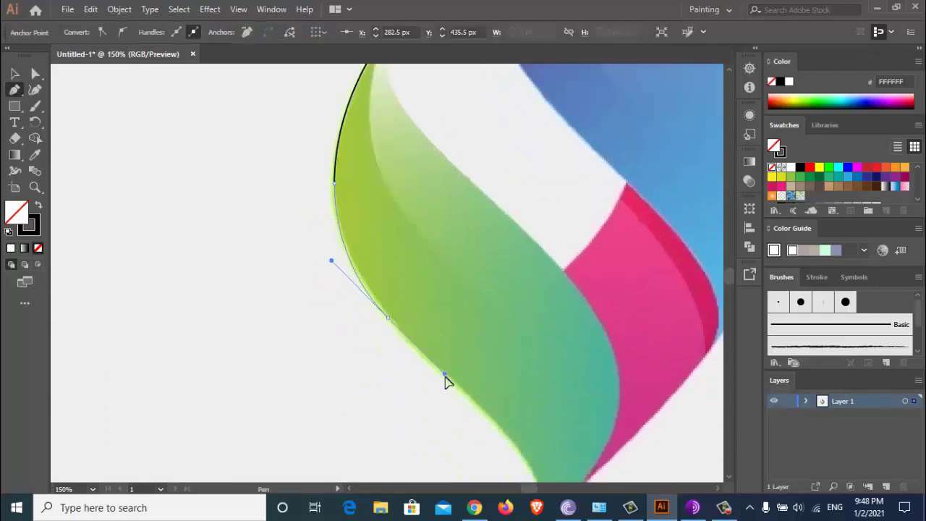
{"action": "left_click_drag", "start_coordinate": [388, 318], "coordinate": [511, 373]}
{"action": "scroll", "coordinate": [434, 325], "scroll_direction": "down", "scroll_amount": 2}
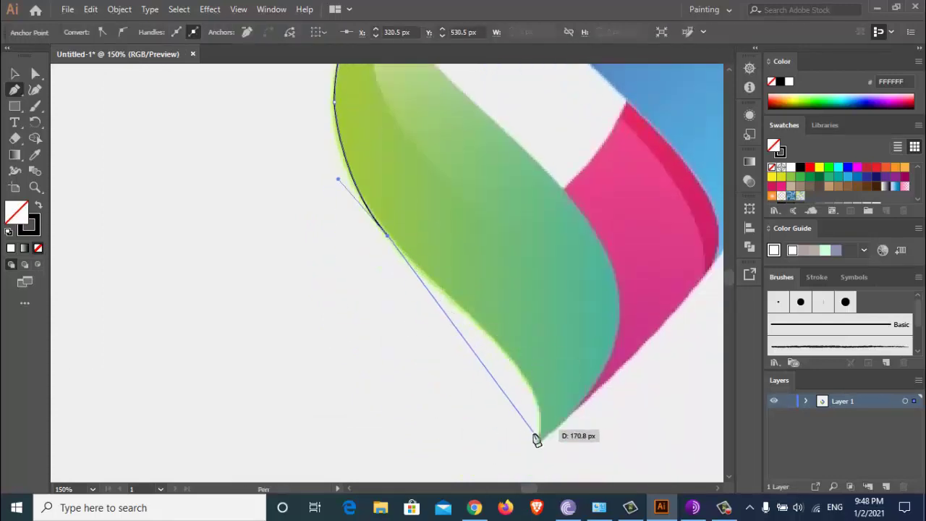
{"action": "mouse_move", "coordinate": [480, 323]}
{"action": "left_mouse_down"}
{"action": "mouse_move", "coordinate": [520, 384]}
{"action": "mouse_move", "coordinate": [510, 457]}
{"action": "mouse_move", "coordinate": [594, 340]}
{"action": "left_mouse_up"}
{"action": "scroll", "coordinate": [521, 384], "scroll_direction": "down", "scroll_amount": 1}
Add curved anchors along the leaf's upper edge, closing the outline at the top tip
{"action": "key", "text": "ctrl+minus"}
{"action": "key", "text": "ctrl+minus"}
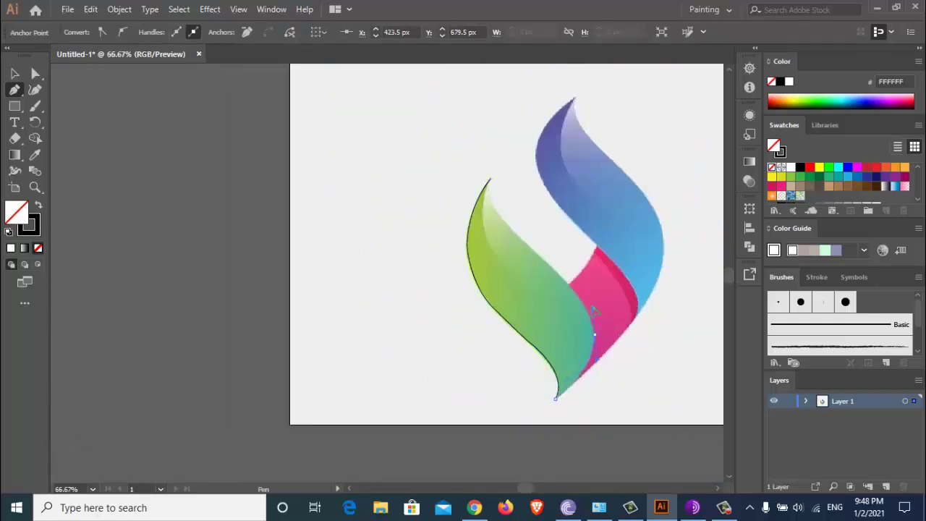
{"action": "scroll", "coordinate": [575, 298], "scroll_direction": "up", "scroll_amount": 2}
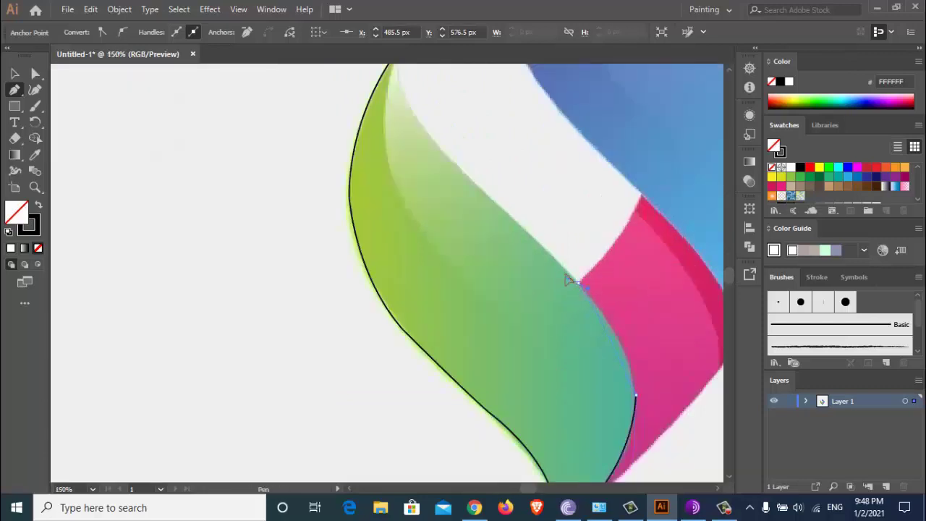
{"action": "mouse_move", "coordinate": [472, 179]}
{"action": "left_mouse_down"}
{"action": "mouse_move", "coordinate": [441, 138]}
{"action": "mouse_move", "coordinate": [428, 139]}
{"action": "left_mouse_up"}
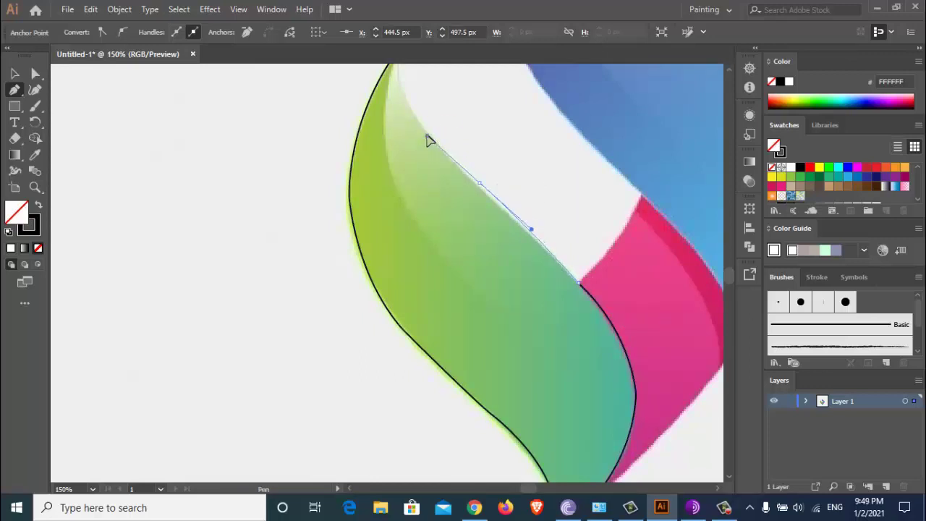
{"action": "left_click_drag", "start_coordinate": [430, 139], "coordinate": [445, 171]}
{"action": "scroll", "coordinate": [457, 169], "scroll_direction": "up", "scroll_amount": 2}
{"action": "left_click_drag", "start_coordinate": [403, 128], "coordinate": [405, 217]}
{"action": "scroll", "coordinate": [407, 160], "scroll_direction": "up", "scroll_amount": 2}
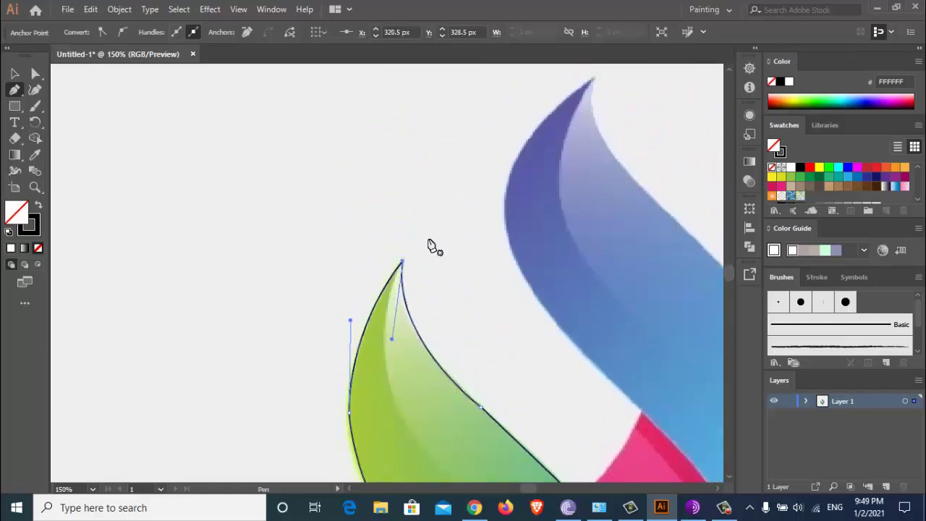
{"action": "scroll", "coordinate": [434, 244], "scroll_direction": "down", "scroll_amount": 3}
Round the green outline's corners with the live-corner widget and nudge its lower-left anchor outward
{"action": "key", "text": "a"}
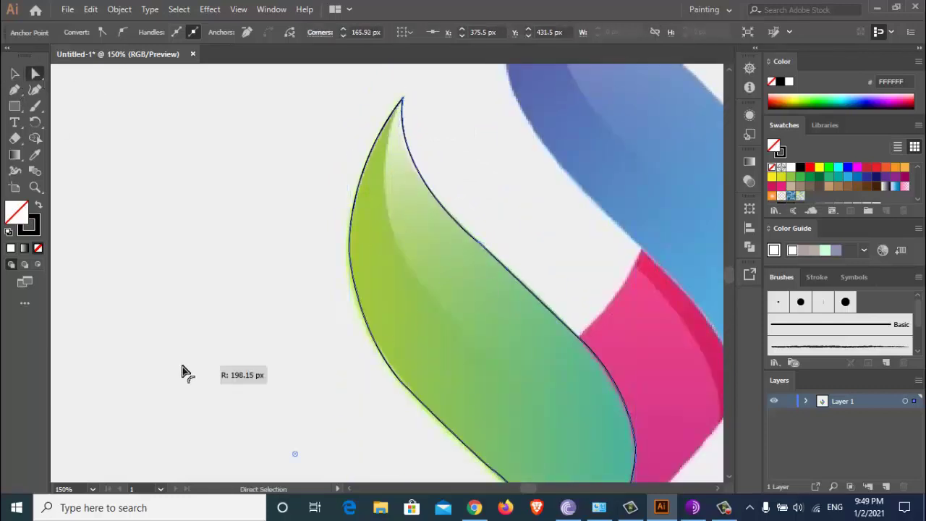
{"action": "scroll", "coordinate": [248, 352], "scroll_direction": "down", "scroll_amount": 1}
{"action": "scroll", "coordinate": [217, 408], "scroll_direction": "down", "scroll_amount": 1}
{"action": "scroll", "coordinate": [235, 366], "scroll_direction": "down", "scroll_amount": 1}
{"action": "left_click_drag", "start_coordinate": [233, 367], "coordinate": [161, 401]}
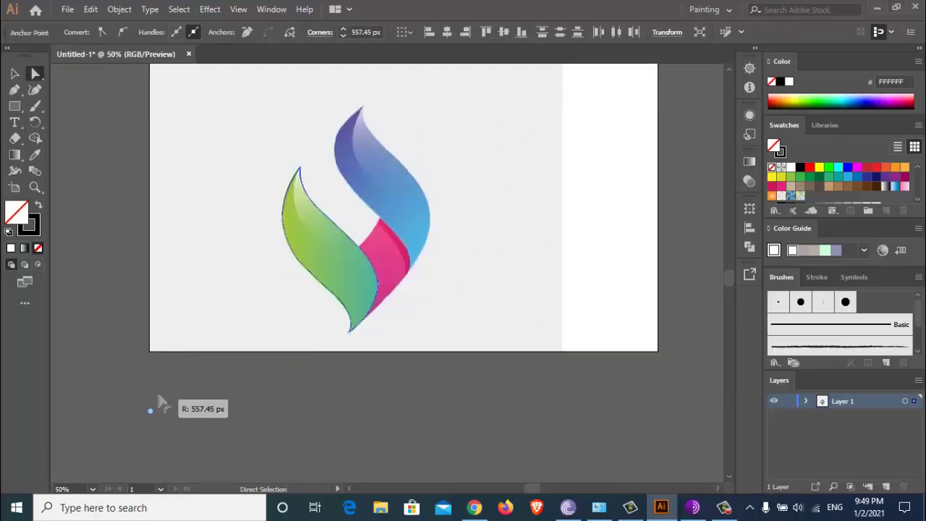
{"action": "left_click", "coordinate": [303, 213]}
{"action": "scroll", "coordinate": [303, 217], "scroll_direction": "down", "scroll_amount": 1}
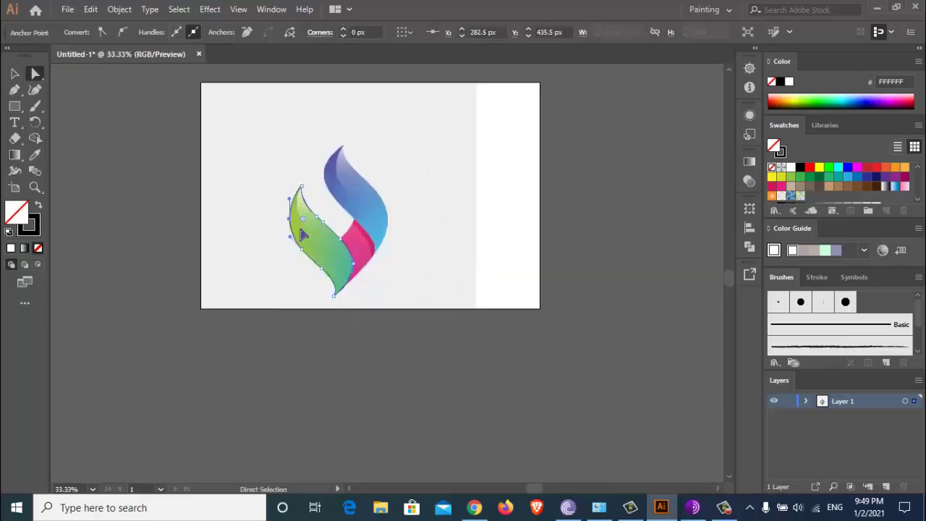
{"action": "left_click", "coordinate": [331, 287]}
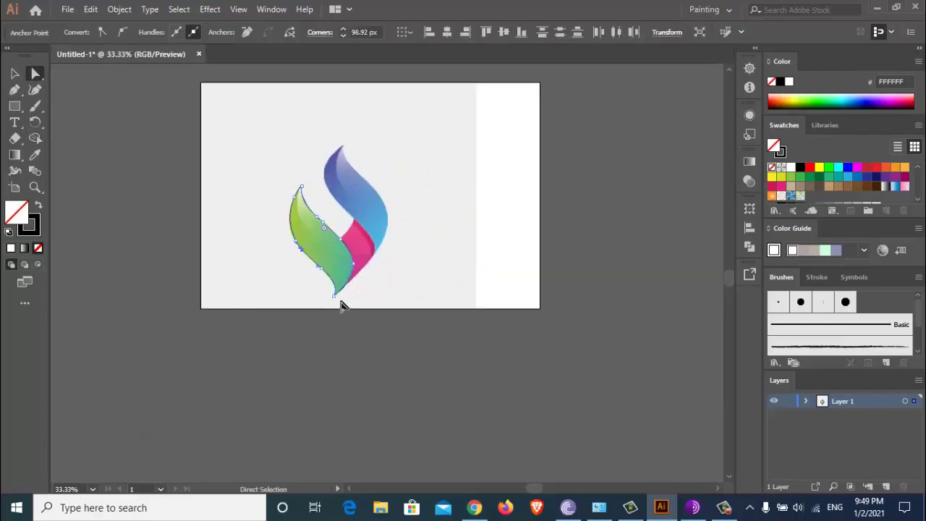
{"action": "left_click", "coordinate": [305, 250]}
{"action": "left_click_drag", "start_coordinate": [305, 251], "coordinate": [301, 249]}
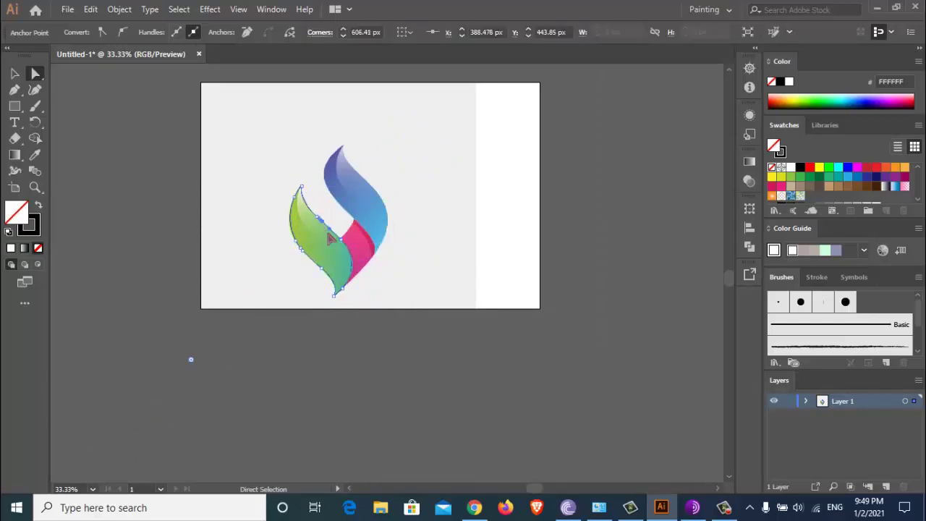
{"action": "scroll", "coordinate": [348, 260], "scroll_direction": "up", "scroll_amount": 1}
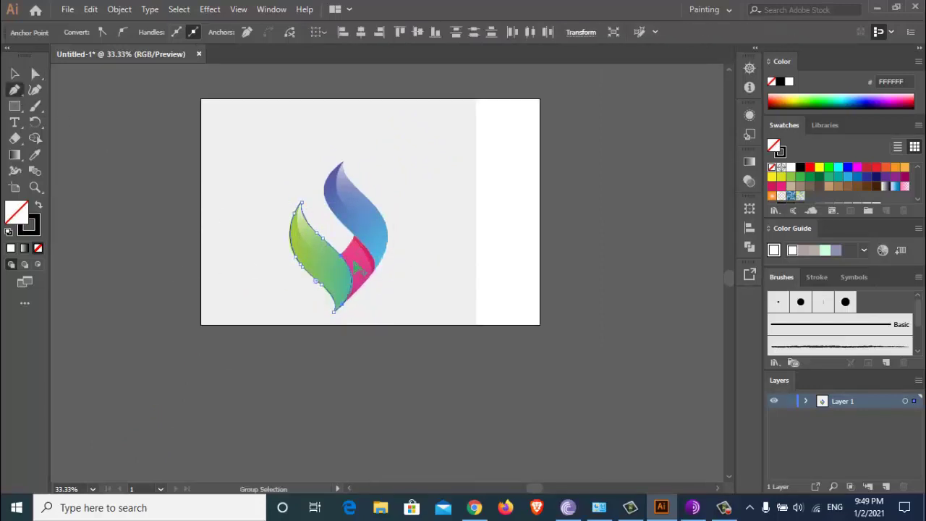
{"action": "scroll", "coordinate": [355, 269], "scroll_direction": "up", "scroll_amount": 5}
Draw a closed cutting shape whose curved edge runs from the leaf's top tip to its bottom tip
{"action": "key", "text": "a"}
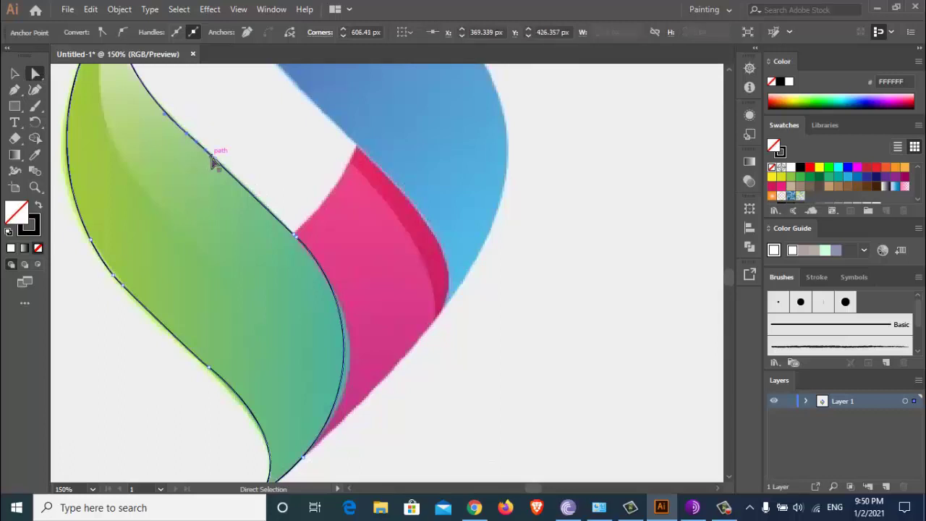
{"action": "scroll", "coordinate": [213, 175], "scroll_direction": "down", "scroll_amount": 3}
{"action": "left_click", "coordinate": [14, 89]}
{"action": "scroll", "coordinate": [175, 155], "scroll_direction": "up", "scroll_amount": 3}
{"action": "left_click", "coordinate": [166, 92]}
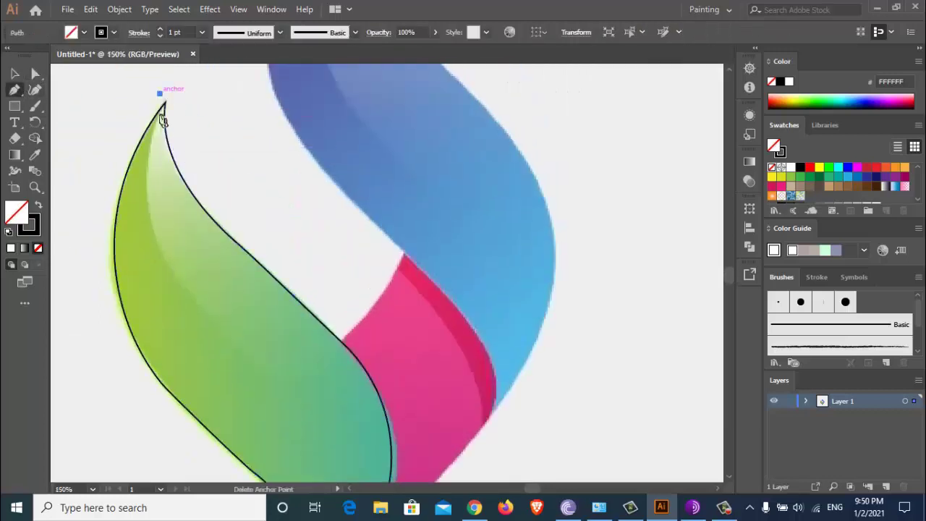
{"action": "scroll", "coordinate": [212, 248], "scroll_direction": "down", "scroll_amount": 3}
{"action": "left_click_drag", "start_coordinate": [212, 250], "coordinate": [145, 206]}
{"action": "scroll", "coordinate": [217, 253], "scroll_direction": "down", "scroll_amount": 3}
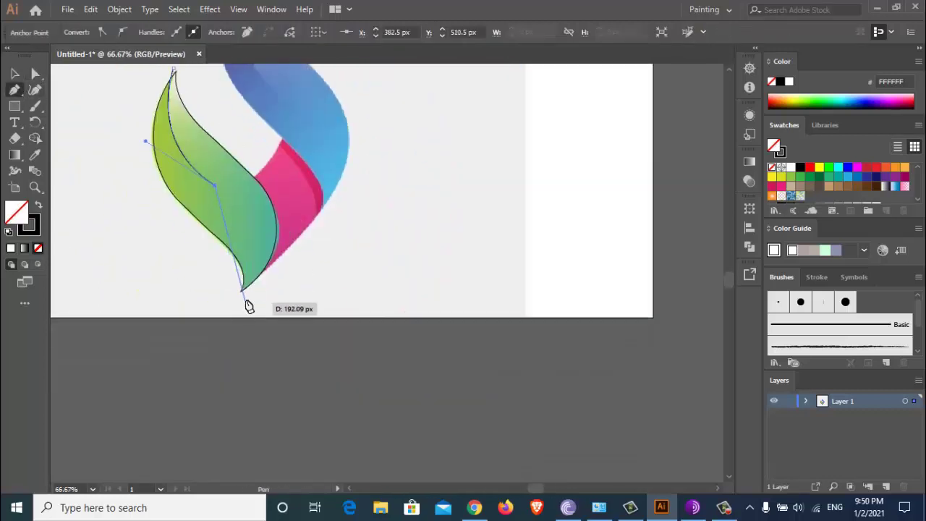
{"action": "left_click_drag", "start_coordinate": [233, 297], "coordinate": [206, 319]}
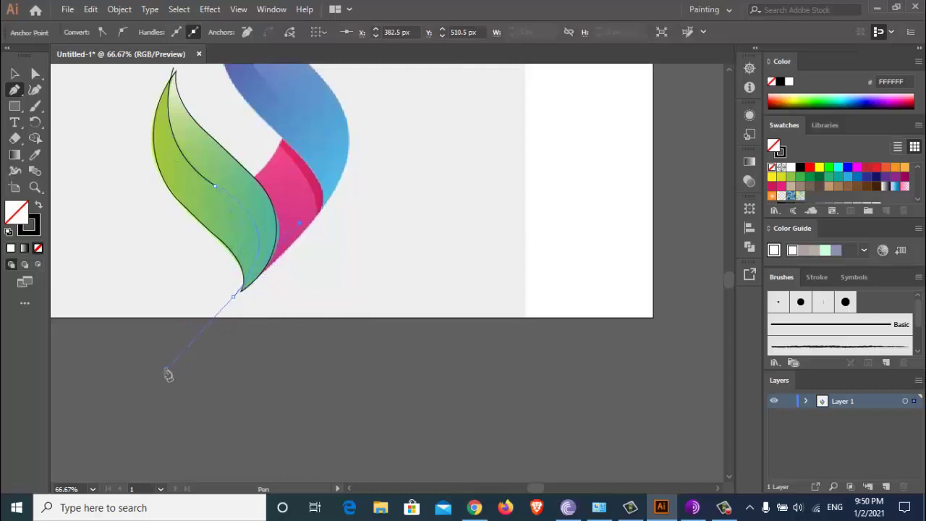
{"action": "left_click_drag", "start_coordinate": [167, 375], "coordinate": [234, 298]}
{"action": "left_click", "coordinate": [93, 117]}
{"action": "left_click", "coordinate": [172, 71]}
{"action": "scroll", "coordinate": [165, 73], "scroll_direction": "up", "scroll_amount": 1}
Delete the excess outer region of the cutting shape with the Shape Builder tool
{"action": "key", "text": "v"}
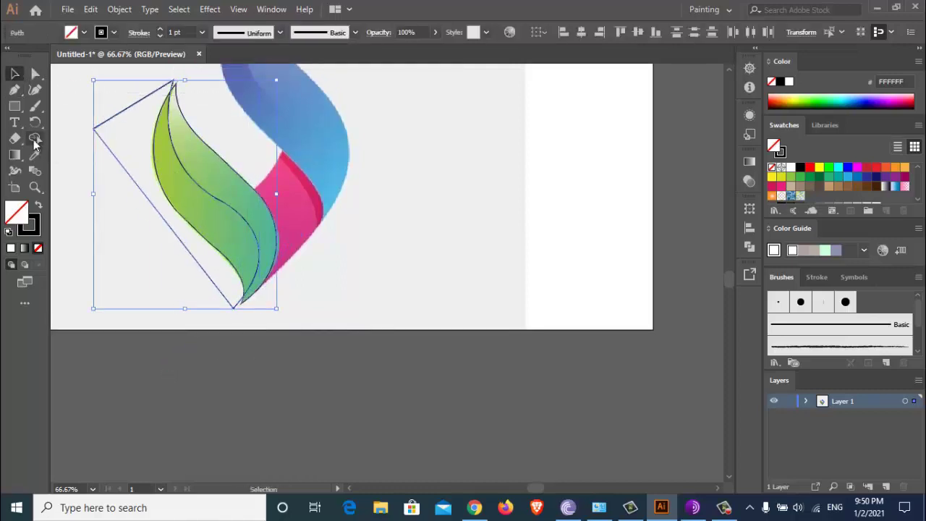
{"action": "left_click", "coordinate": [34, 138]}
{"action": "left_click", "coordinate": [128, 107], "text": "alt"}
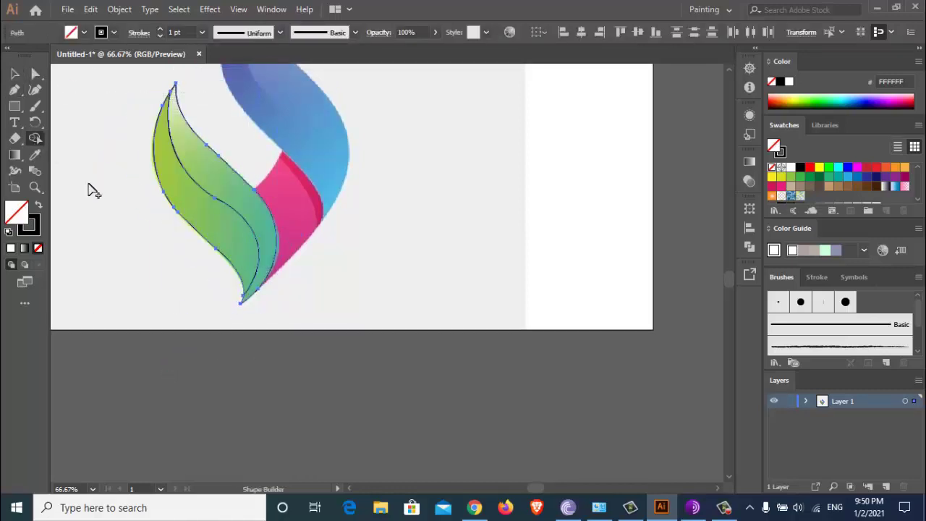
{"action": "left_click", "coordinate": [16, 90]}
{"action": "scroll", "coordinate": [250, 249], "scroll_direction": "up", "scroll_amount": 3}
{"action": "scroll", "coordinate": [250, 250], "scroll_direction": "right", "scroll_amount": 2}
Trace a first blue outline from its top tip along the inner edge, closing with a curved handle
{"action": "left_click", "coordinate": [210, 83]}
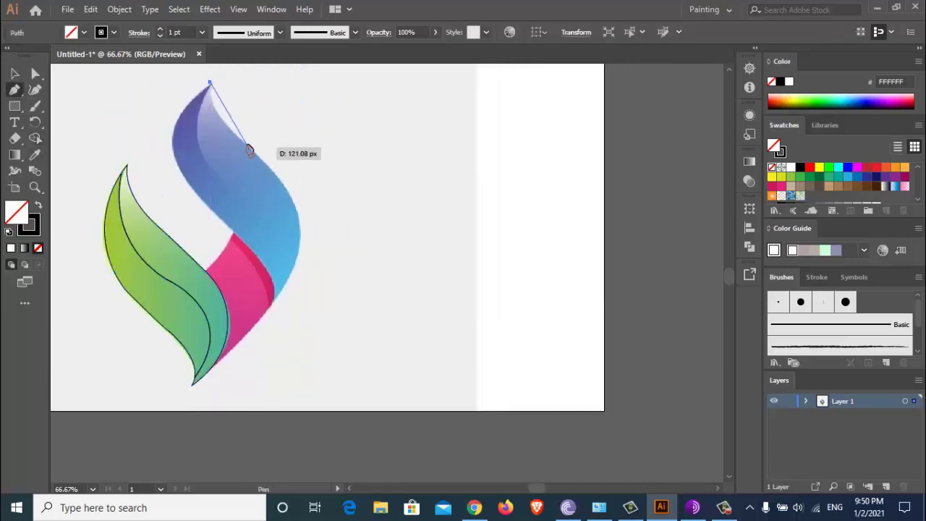
{"action": "scroll", "coordinate": [293, 265], "scroll_direction": "down", "scroll_amount": 1}
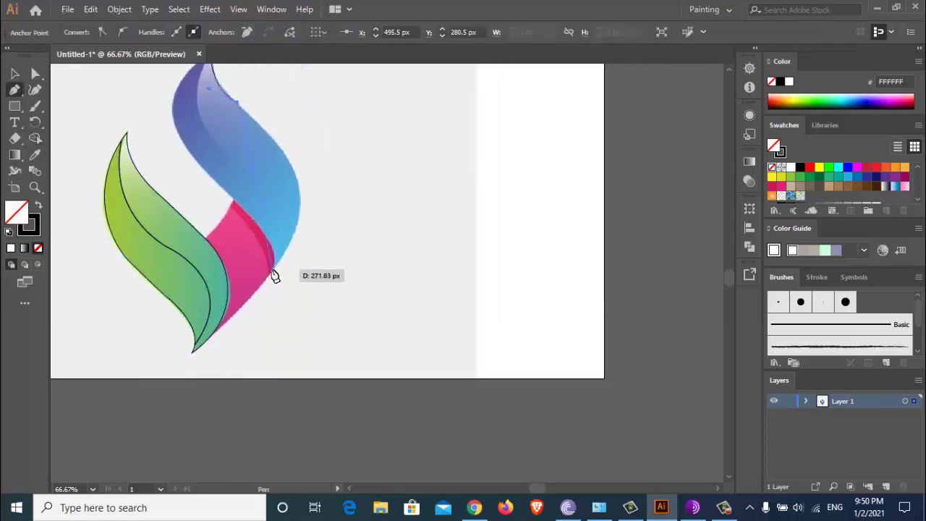
{"action": "left_click_drag", "start_coordinate": [272, 271], "coordinate": [191, 373]}
{"action": "left_click", "coordinate": [232, 198]}
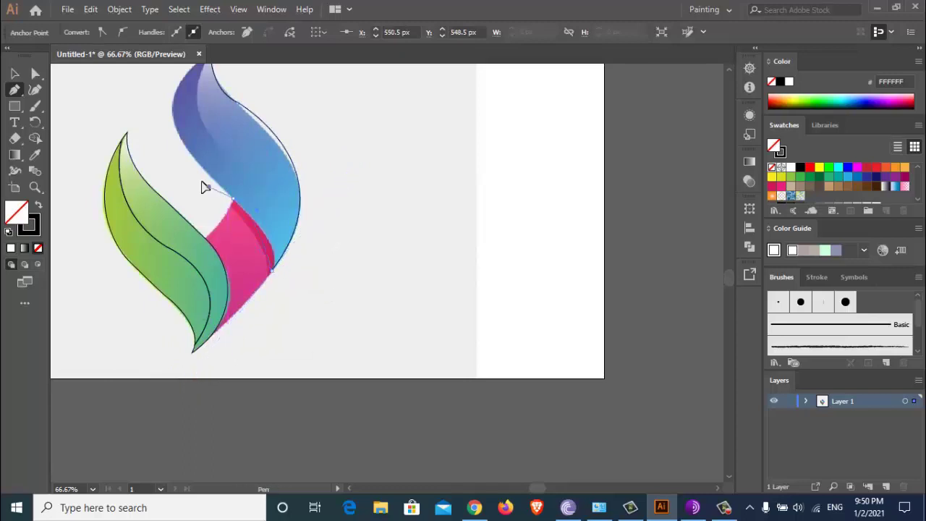
{"action": "scroll", "coordinate": [195, 141], "scroll_direction": "up", "scroll_amount": 2}
{"action": "left_click", "coordinate": [214, 127]}
{"action": "scroll", "coordinate": [305, 139], "scroll_direction": "up", "scroll_amount": 5}
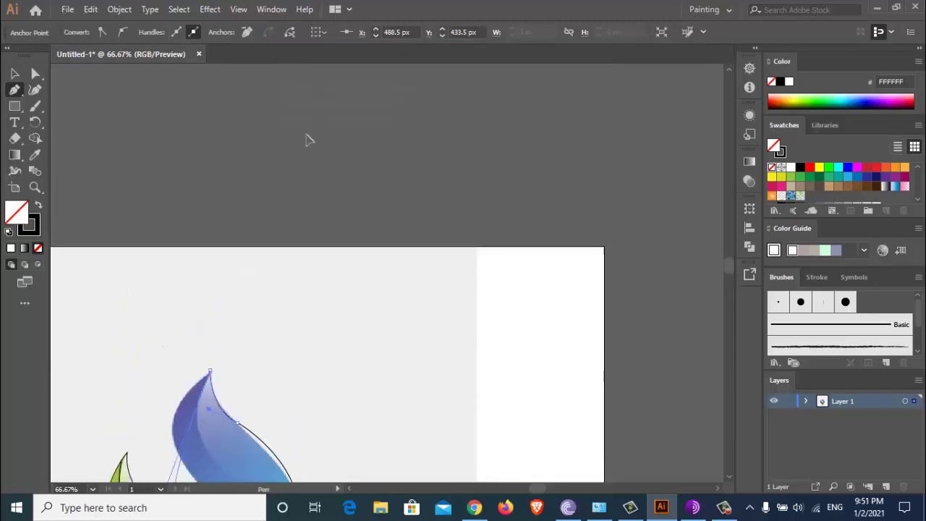
{"action": "scroll", "coordinate": [309, 302], "scroll_direction": "down", "scroll_amount": 4}
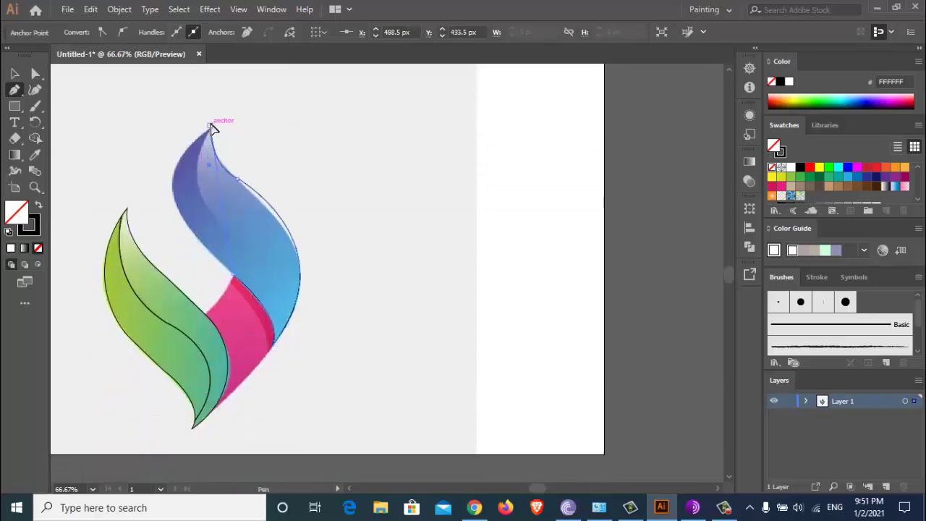
{"action": "scroll", "coordinate": [217, 127], "scroll_direction": "up", "scroll_amount": 2}
{"action": "mouse_move", "coordinate": [309, 302]}
{"action": "left_mouse_down"}
{"action": "mouse_move", "coordinate": [304, 73]}
{"action": "mouse_move", "coordinate": [307, 221]}
{"action": "left_mouse_up"}
{"action": "scroll", "coordinate": [306, 236], "scroll_direction": "down", "scroll_amount": 3}
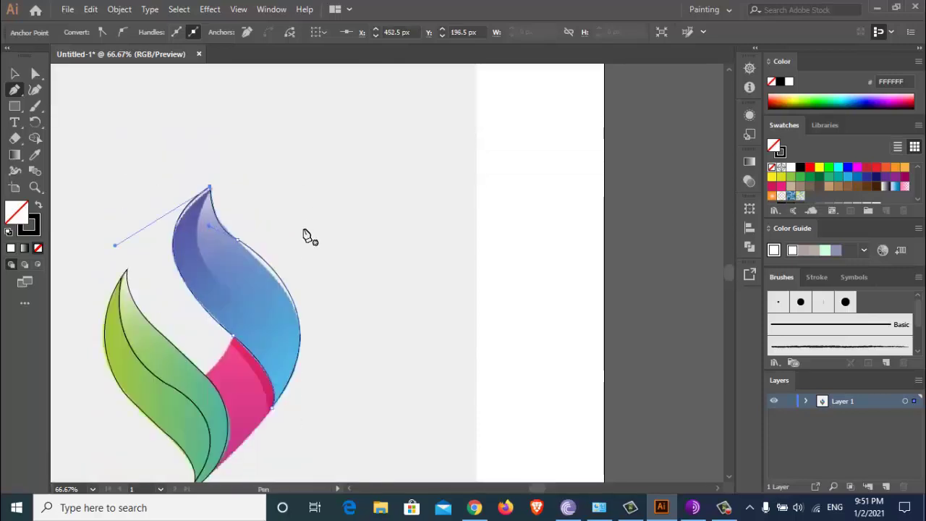
{"action": "scroll", "coordinate": [181, 188], "scroll_direction": "down", "scroll_amount": 2}
Adjust the first blue outline's curves with Direct Selection, then abandon it to start over
{"action": "key", "text": "v"}
{"action": "key", "text": "a"}
{"action": "left_click_drag", "start_coordinate": [236, 178], "coordinate": [182, 228]}
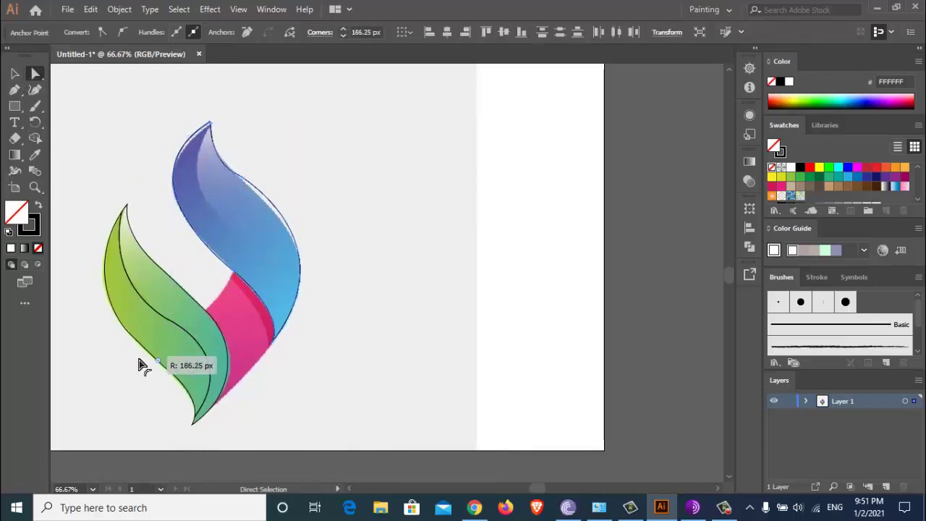
{"action": "left_click_drag", "start_coordinate": [205, 304], "coordinate": [84, 435]}
{"action": "left_click_drag", "start_coordinate": [236, 176], "coordinate": [246, 179]}
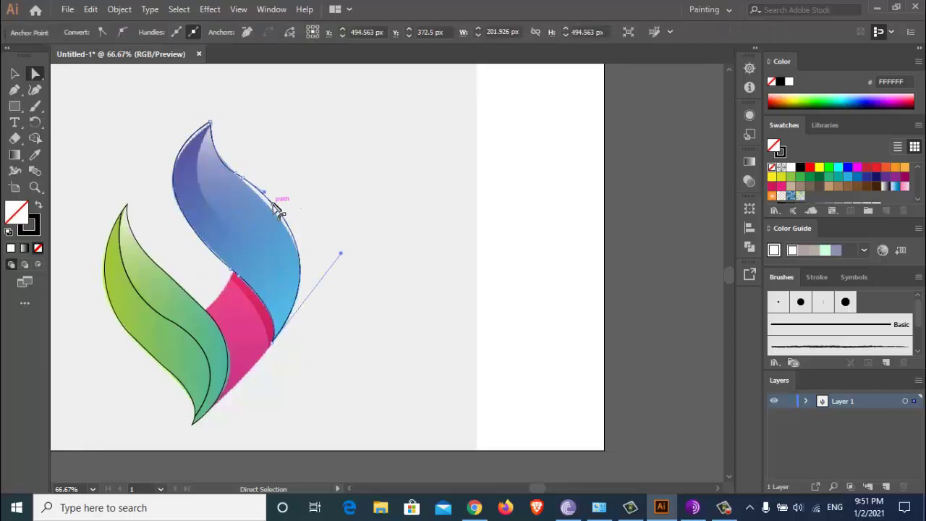
{"action": "key", "text": "v"}
{"action": "key", "text": "ctrl+shift+a"}
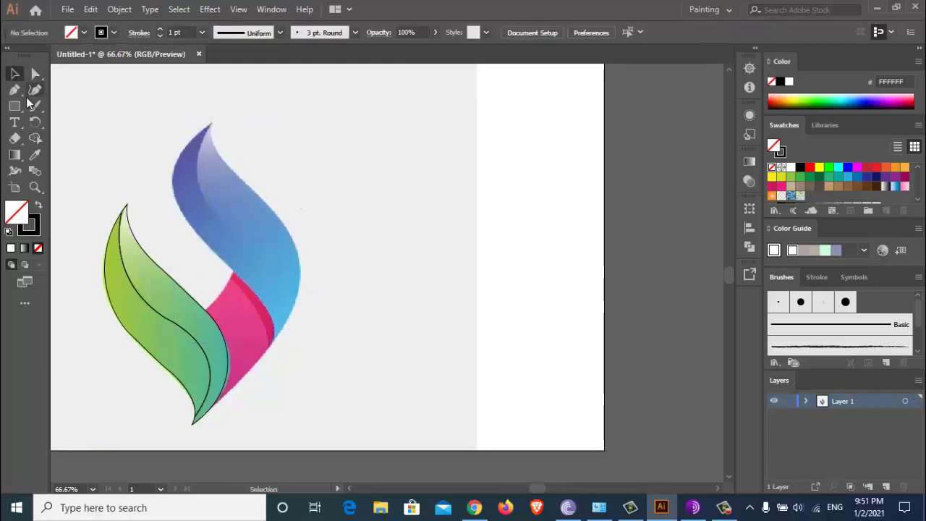
Restart the blue outline at its top tip, curving down the right edge to a sharp lower-right corner
{"action": "left_click", "coordinate": [210, 125]}
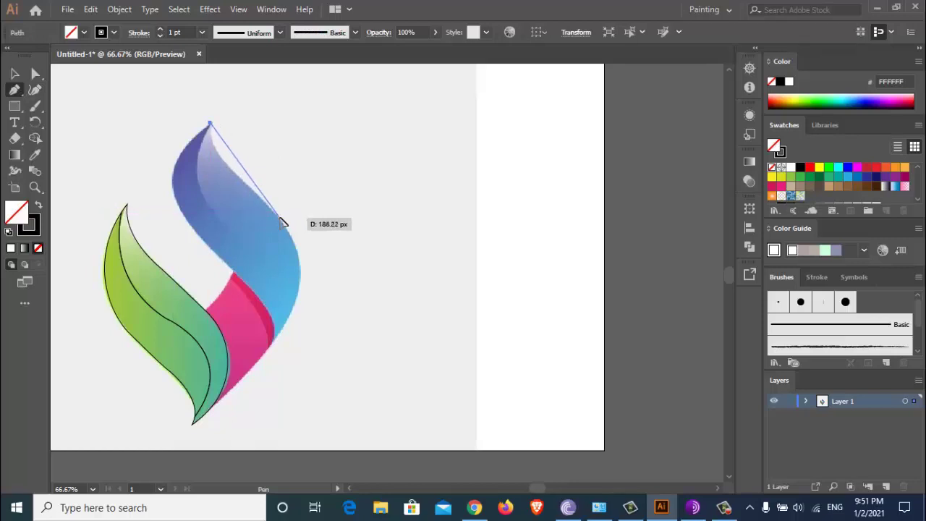
{"action": "mouse_move", "coordinate": [280, 218]}
{"action": "left_mouse_down"}
{"action": "mouse_move", "coordinate": [329, 275]}
{"action": "mouse_move", "coordinate": [353, 277]}
{"action": "left_mouse_up"}
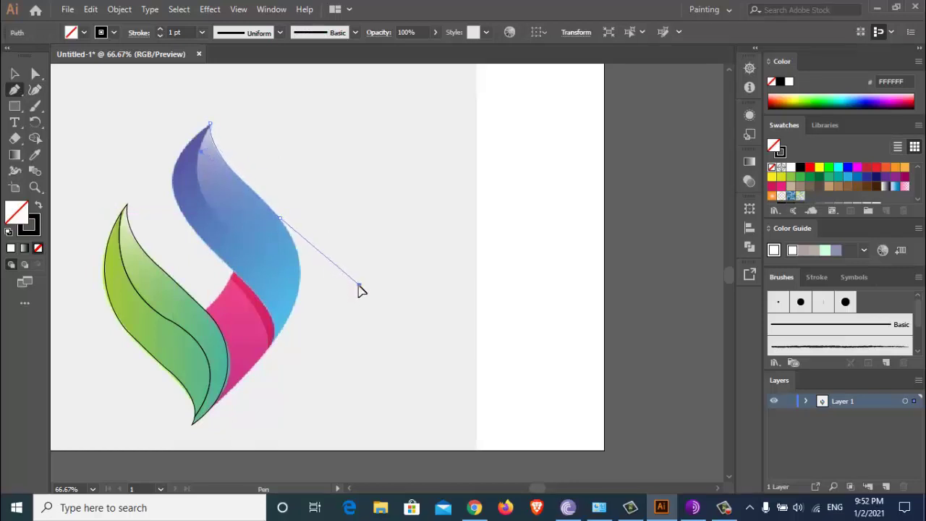
{"action": "key", "text": "ctrl+z"}
{"action": "left_click_drag", "start_coordinate": [239, 176], "coordinate": [280, 226]}
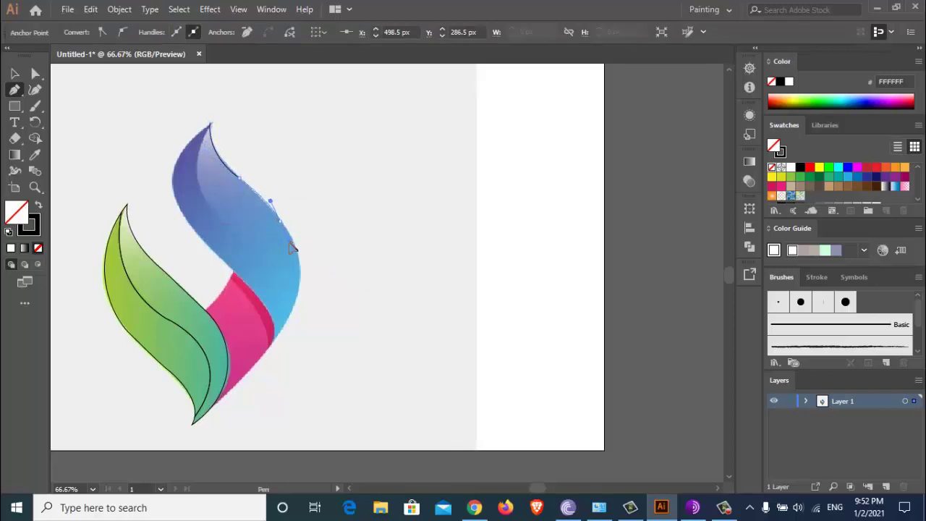
{"action": "scroll", "coordinate": [296, 243], "scroll_direction": "down", "scroll_amount": 3}
{"action": "mouse_move", "coordinate": [272, 276]}
{"action": "left_mouse_down"}
{"action": "mouse_move", "coordinate": [217, 354]}
{"action": "mouse_move", "coordinate": [259, 281]}
{"action": "left_mouse_up"}
{"action": "left_click", "coordinate": [273, 278]}
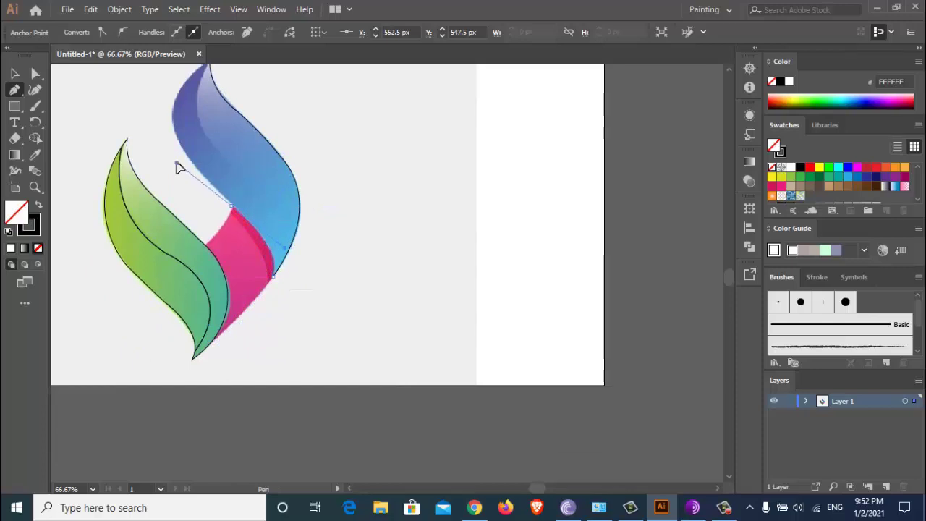
Close the blue outline at the top tip with a curve and add a curved left-edge point
{"action": "scroll", "coordinate": [206, 156], "scroll_direction": "up", "scroll_amount": 3}
{"action": "left_click_drag", "start_coordinate": [210, 140], "coordinate": [267, 118]}
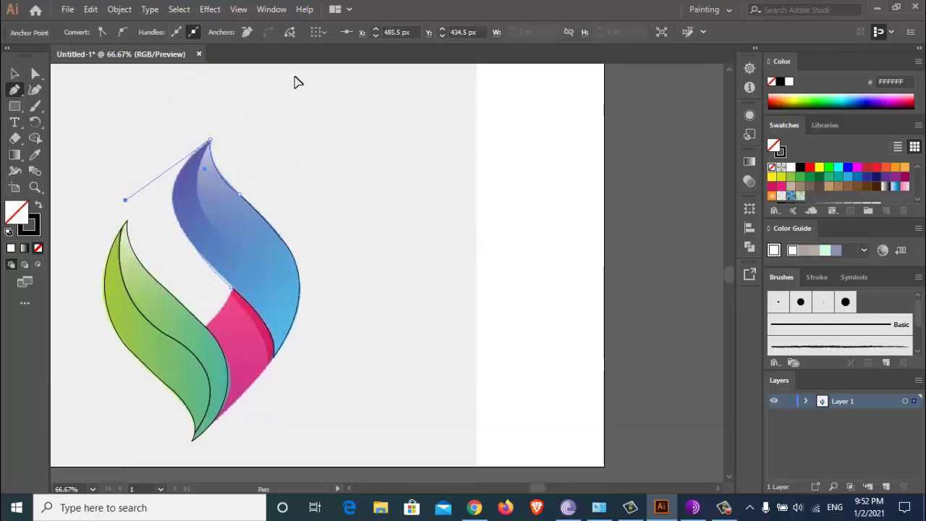
{"action": "scroll", "coordinate": [295, 82], "scroll_direction": "up", "scroll_amount": 4}
{"action": "left_click_drag", "start_coordinate": [169, 344], "coordinate": [195, 364]}
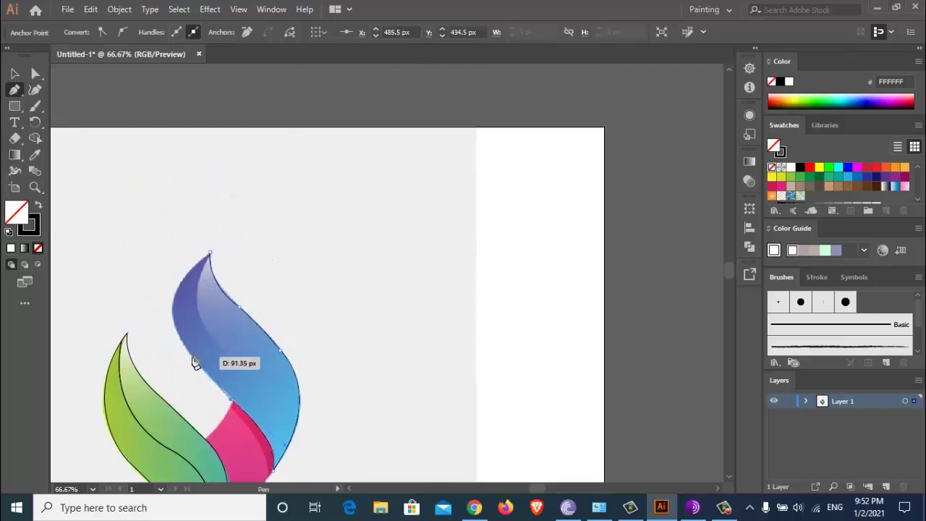
{"action": "scroll", "coordinate": [224, 391], "scroll_direction": "up", "scroll_amount": 5}
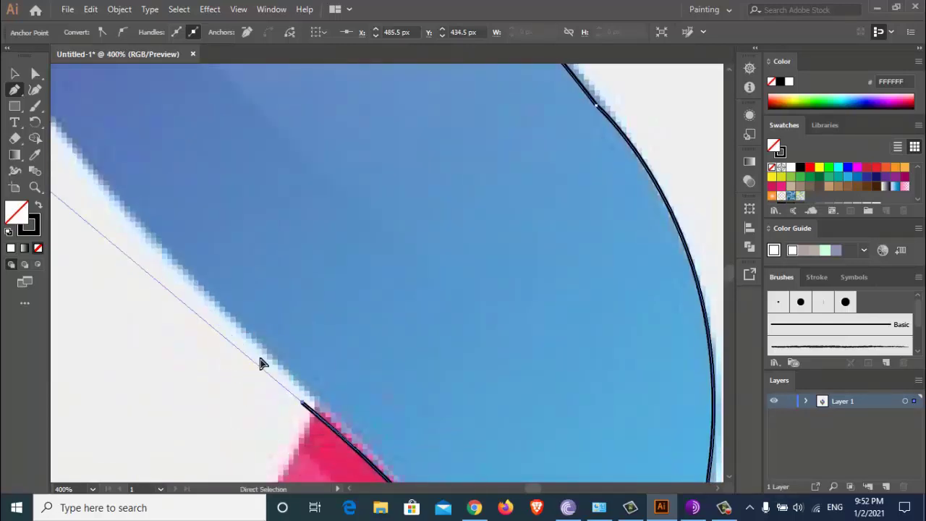
{"action": "scroll", "coordinate": [217, 339], "scroll_direction": "down", "scroll_amount": 3}
{"action": "scroll", "coordinate": [235, 351], "scroll_direction": "up", "scroll_amount": 2}
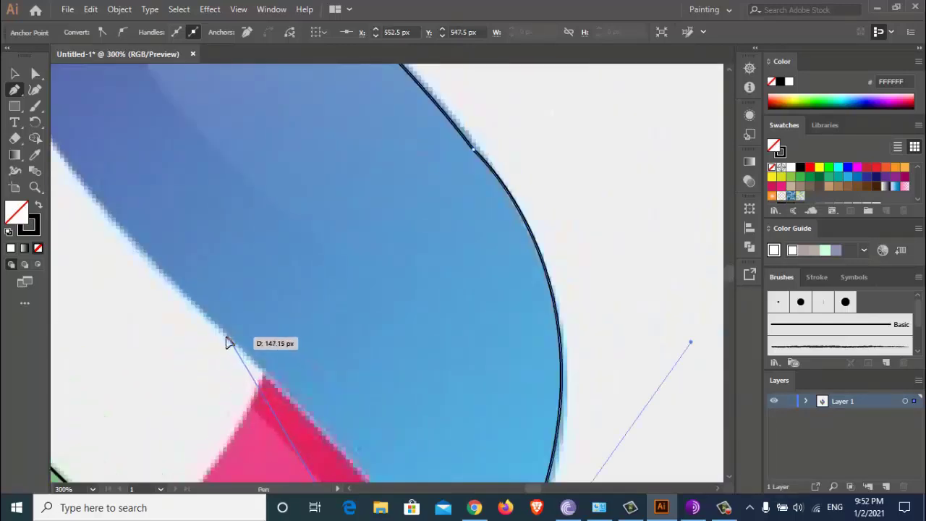
{"action": "scroll", "coordinate": [227, 342], "scroll_direction": "down", "scroll_amount": 4}
Reposition the blue outline's inner corner and other anchors with Direct Selection, undoing a stray shift
{"action": "key", "text": "a"}
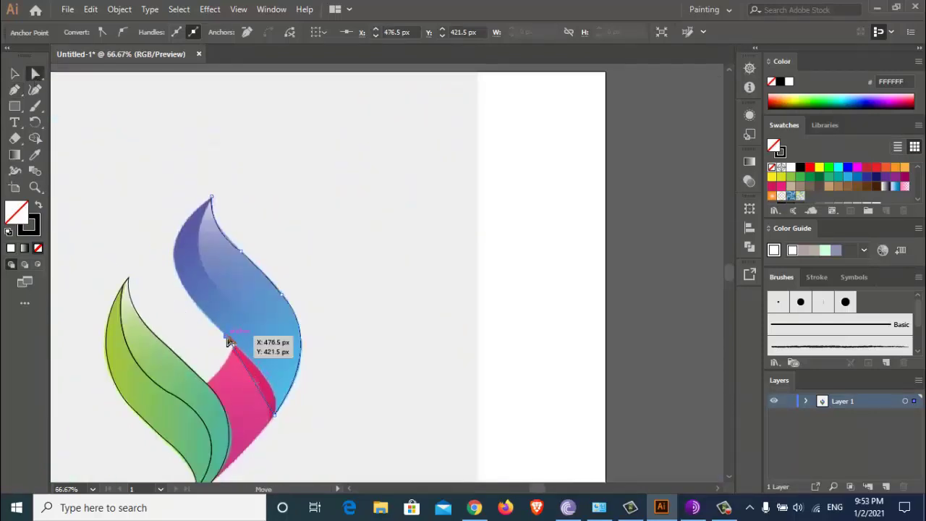
{"action": "left_click_drag", "start_coordinate": [228, 341], "coordinate": [208, 325]}
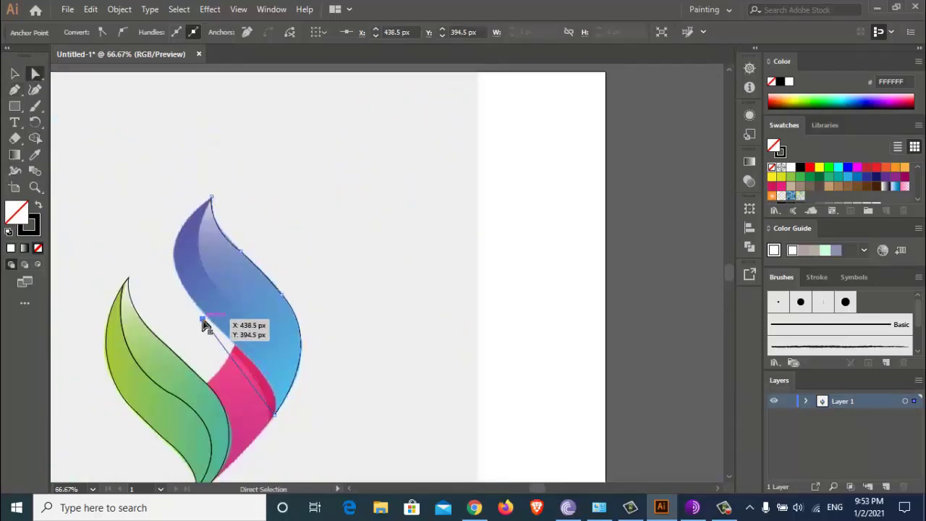
{"action": "left_click", "coordinate": [14, 73]}
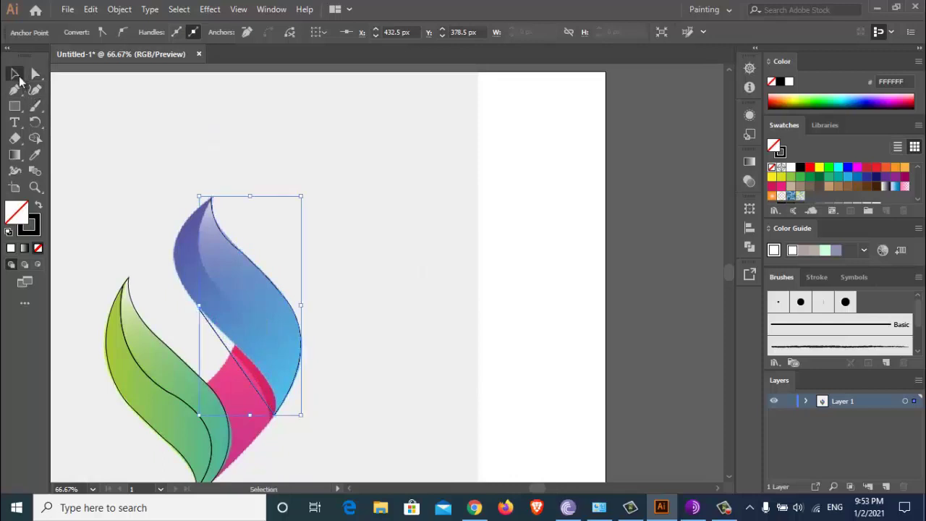
{"action": "key", "text": "ctrl+z"}
{"action": "left_click", "coordinate": [15, 89]}
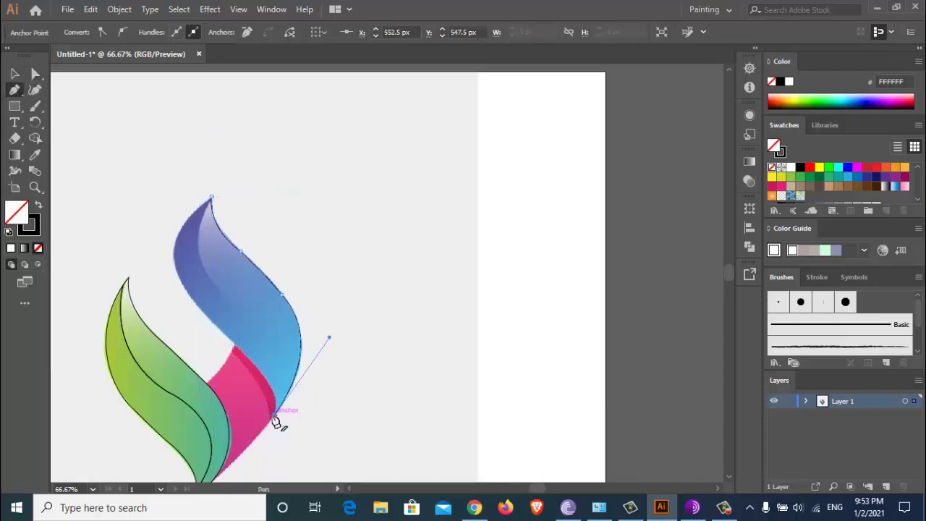
{"action": "left_click", "coordinate": [35, 73]}
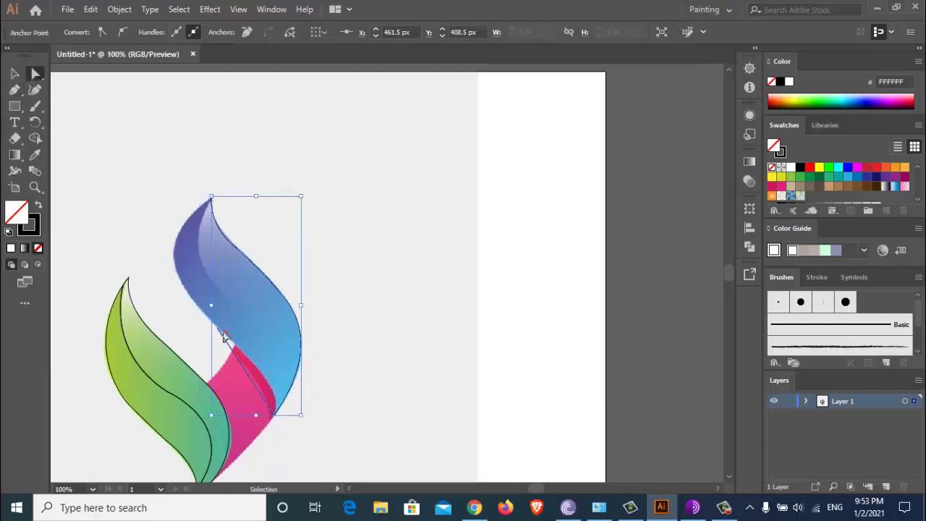
{"action": "scroll", "coordinate": [217, 334], "scroll_direction": "up", "scroll_amount": 2, "text": "alt"}
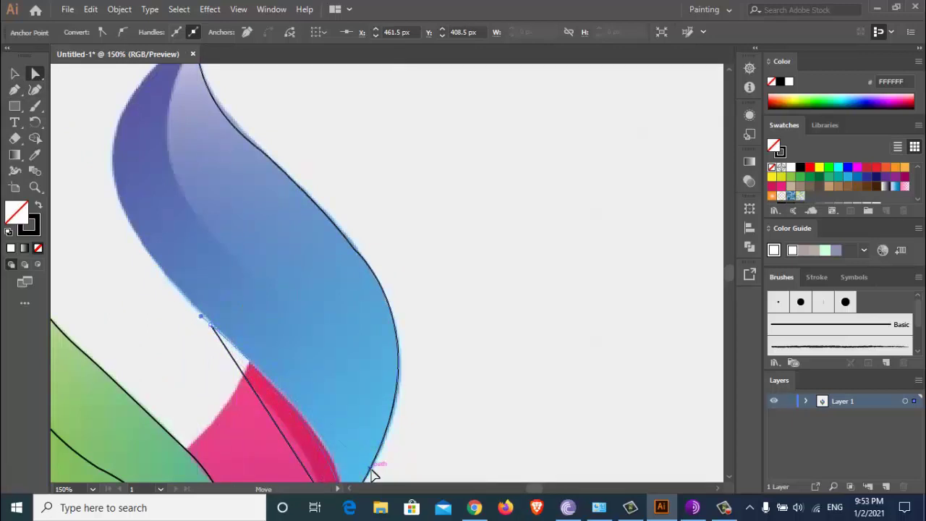
{"action": "left_click_drag", "start_coordinate": [254, 302], "coordinate": [376, 466]}
{"action": "scroll", "coordinate": [309, 394], "scroll_direction": "down", "scroll_amount": 2}
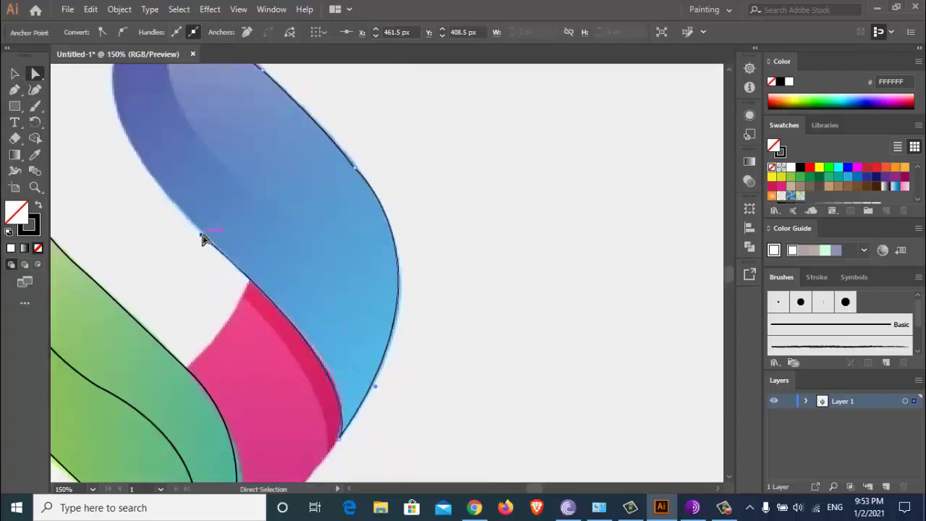
{"action": "scroll", "coordinate": [217, 304], "scroll_direction": "up", "scroll_amount": 4}
Extend the outline down the blue piece's left edge, bending the new segments to match the reference
{"action": "key", "text": "p"}
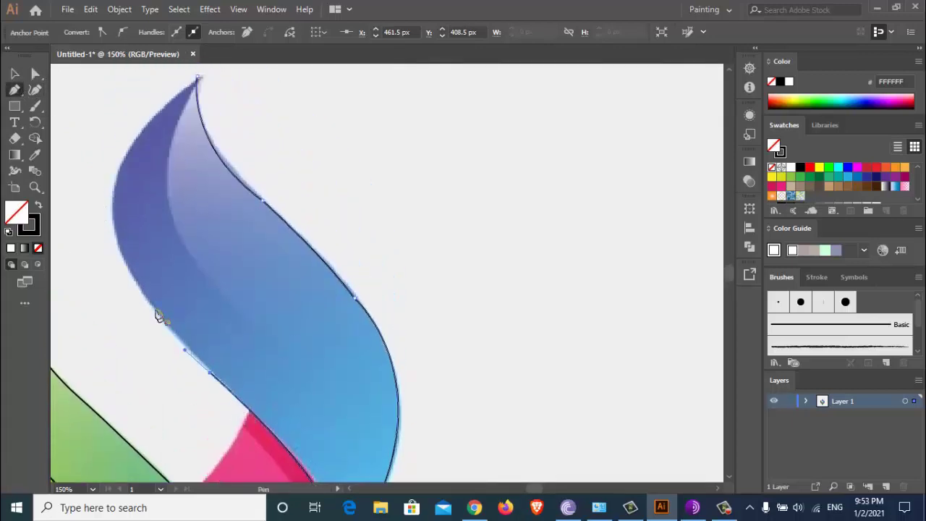
{"action": "left_click", "coordinate": [210, 373]}
{"action": "left_click", "coordinate": [114, 179]}
{"action": "left_click", "coordinate": [36, 73]}
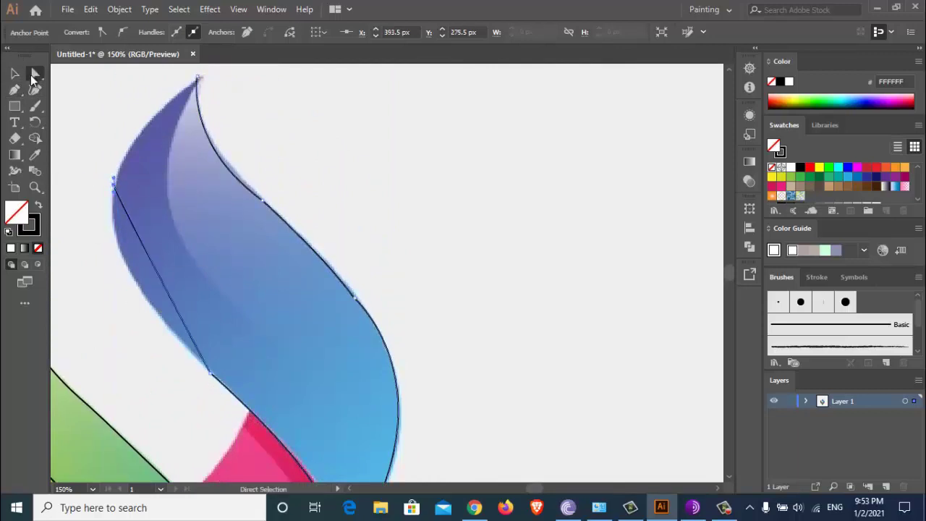
{"action": "left_click_drag", "start_coordinate": [114, 191], "coordinate": [79, 177]}
{"action": "mouse_move", "coordinate": [67, 230]}
{"action": "left_mouse_down"}
{"action": "mouse_move", "coordinate": [141, 337]}
{"action": "mouse_move", "coordinate": [92, 269]}
{"action": "left_mouse_up"}
{"action": "scroll", "coordinate": [215, 228], "scroll_direction": "up", "scroll_amount": 2}
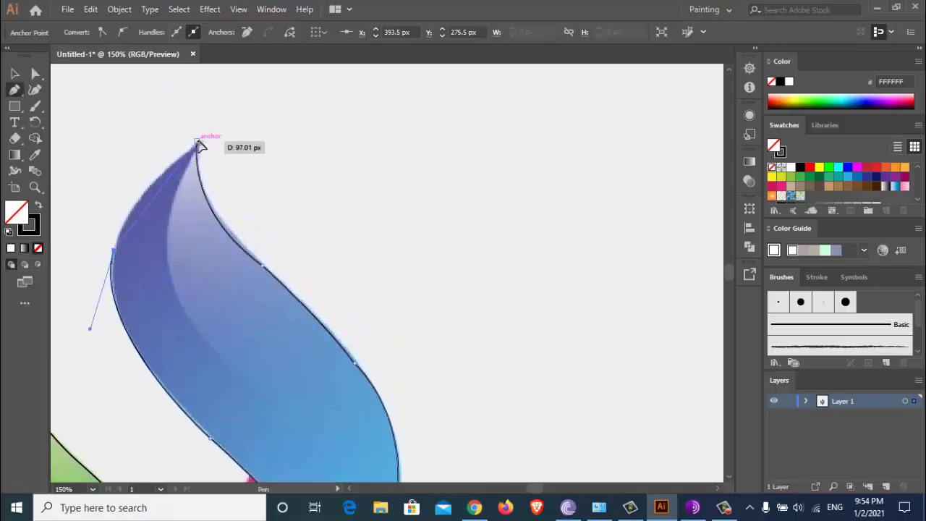
{"action": "left_click_drag", "start_coordinate": [197, 143], "coordinate": [277, 92]}
{"action": "left_click", "coordinate": [15, 73]}
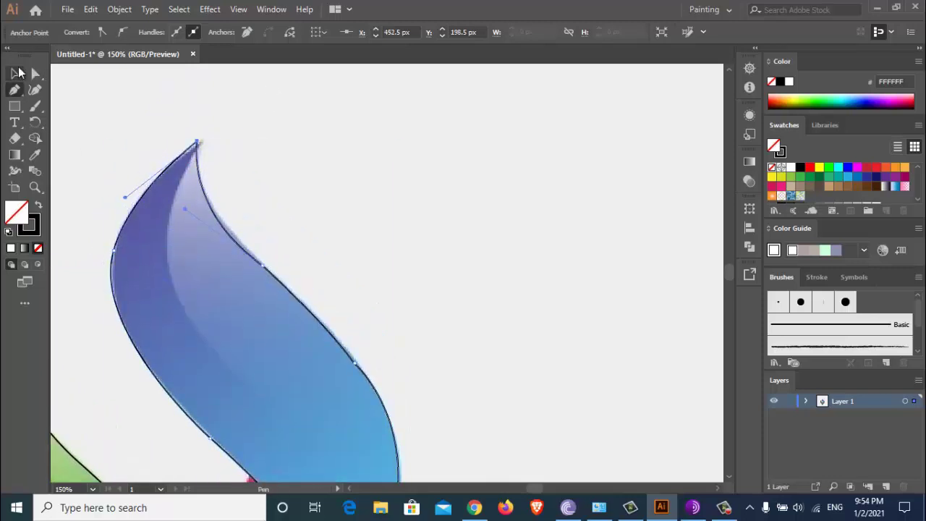
Round the blue piece's top tip corner to 179.74 px with the live-corner widget
{"action": "key", "text": "ctrl+minus"}
{"action": "key", "text": "ctrl+minus"}
{"action": "key", "text": "a"}
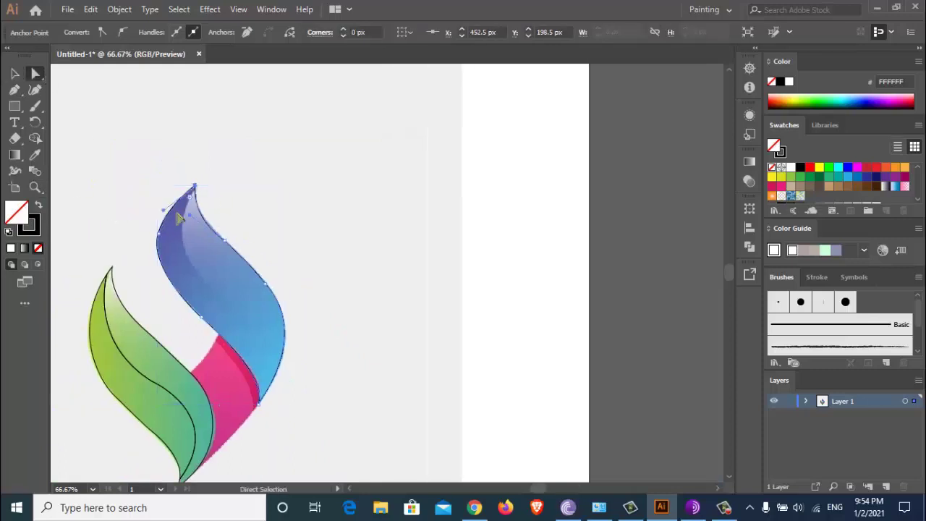
{"action": "scroll", "coordinate": [114, 238], "scroll_direction": "down", "scroll_amount": 2}
{"action": "key", "text": "ctrl+1"}
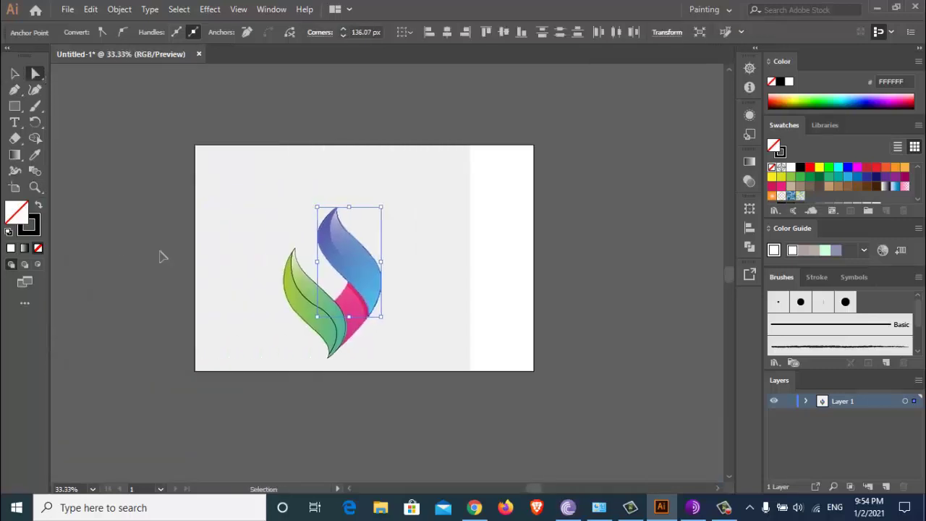
{"action": "left_click", "coordinate": [420, 279]}
{"action": "left_click", "coordinate": [438, 262]}
{"action": "left_click_drag", "start_coordinate": [438, 263], "coordinate": [576, 190]}
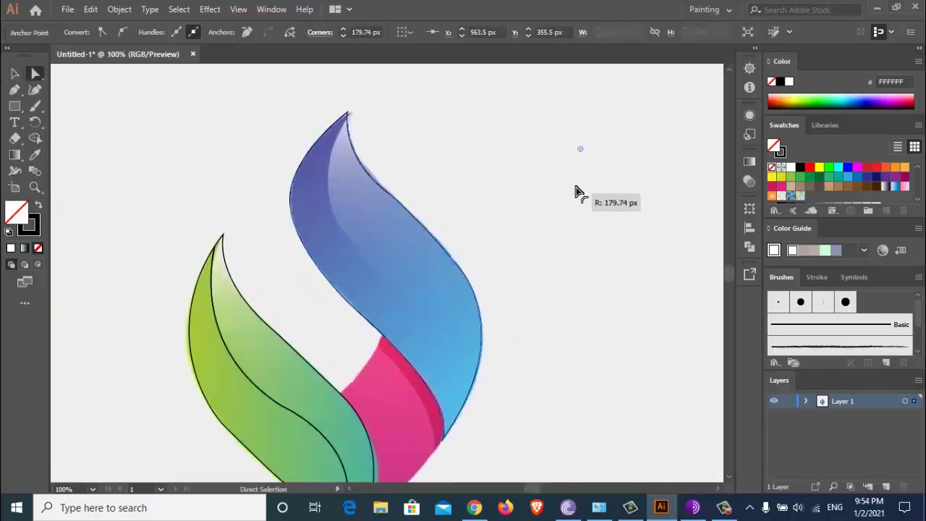
{"action": "scroll", "coordinate": [579, 198], "scroll_direction": "down", "scroll_amount": 3}
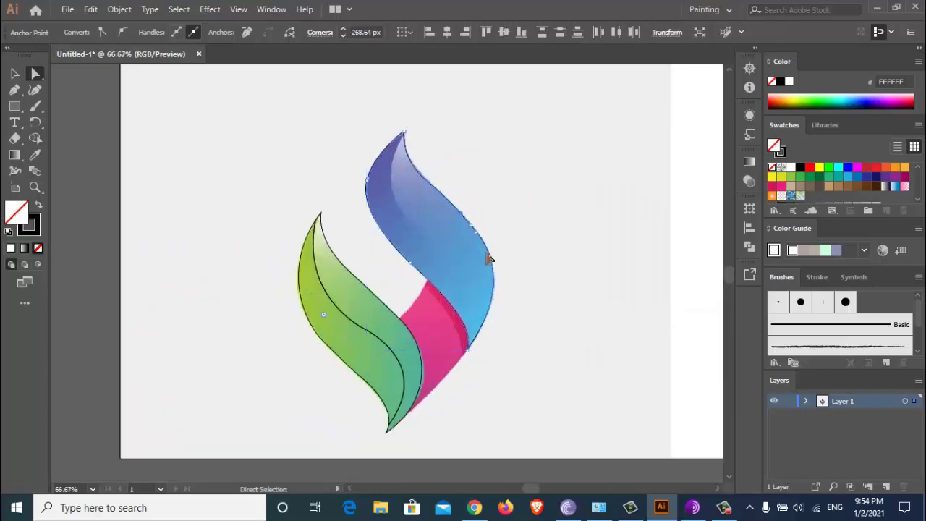
{"action": "scroll", "coordinate": [496, 248], "scroll_direction": "up", "scroll_amount": 2}
Pen-draw a closed path whose curved inner edge follows the blue piece's highlight band
{"action": "left_click", "coordinate": [412, 159]}
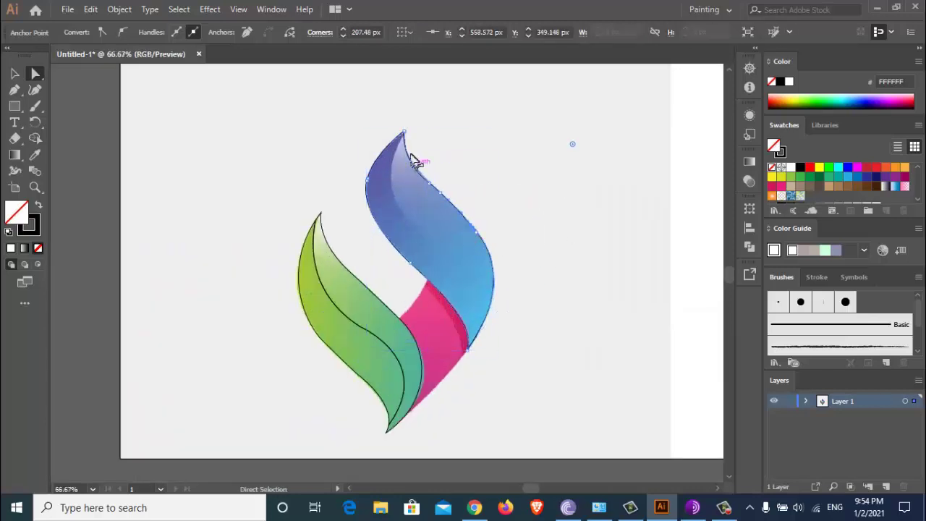
{"action": "left_click", "coordinate": [16, 89]}
{"action": "left_click", "coordinate": [410, 116]}
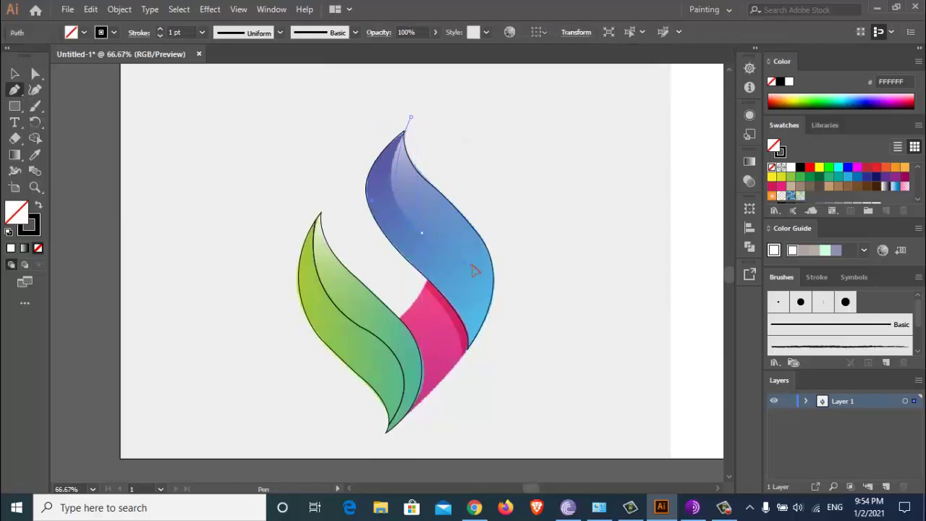
{"action": "left_click_drag", "start_coordinate": [455, 257], "coordinate": [430, 242]}
{"action": "left_click_drag", "start_coordinate": [506, 371], "coordinate": [468, 356]}
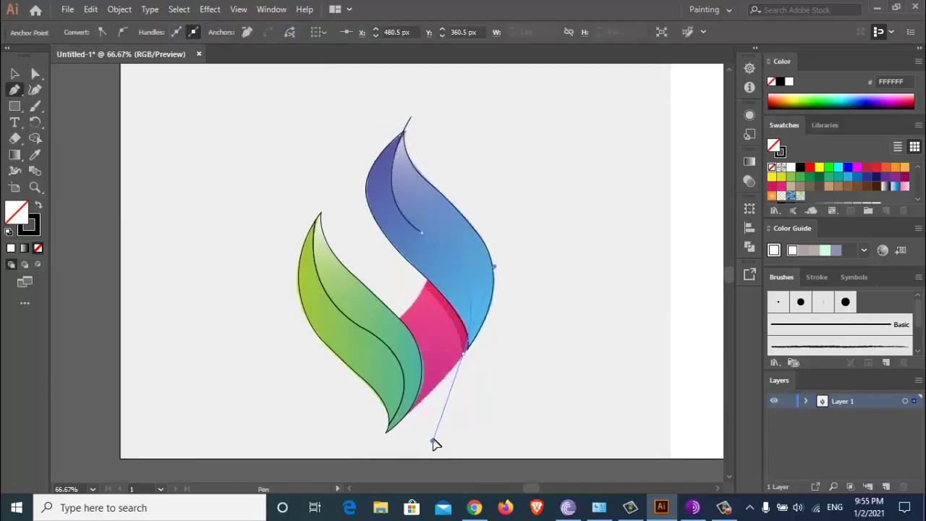
{"action": "left_click", "coordinate": [465, 353]}
{"action": "left_click", "coordinate": [345, 220]}
{"action": "left_click", "coordinate": [331, 131]}
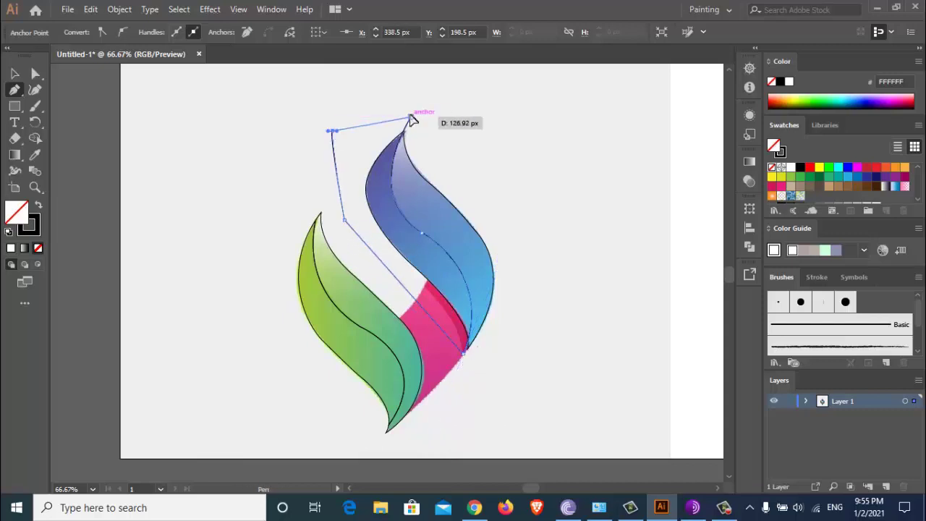
{"action": "left_click", "coordinate": [410, 116]}
Divide the blue top piece along the new curved line using the Shape Builder
{"action": "key", "text": "v"}
{"action": "key", "text": "Delete"}
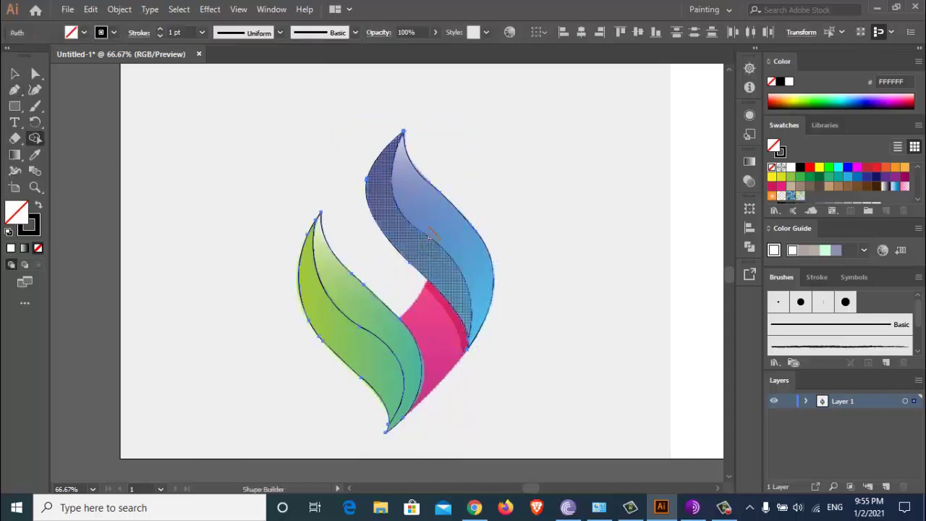
{"action": "left_click", "coordinate": [15, 90]}
{"action": "key", "text": "ctrl+plus"}
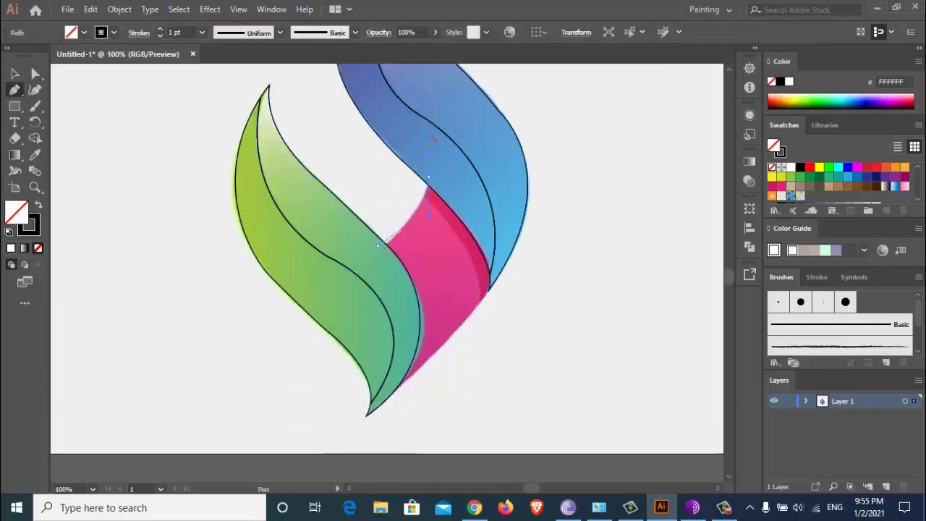
Trace a closed outline of the pink middle band, with sharp corners at its tips
{"action": "left_click", "coordinate": [428, 177]}
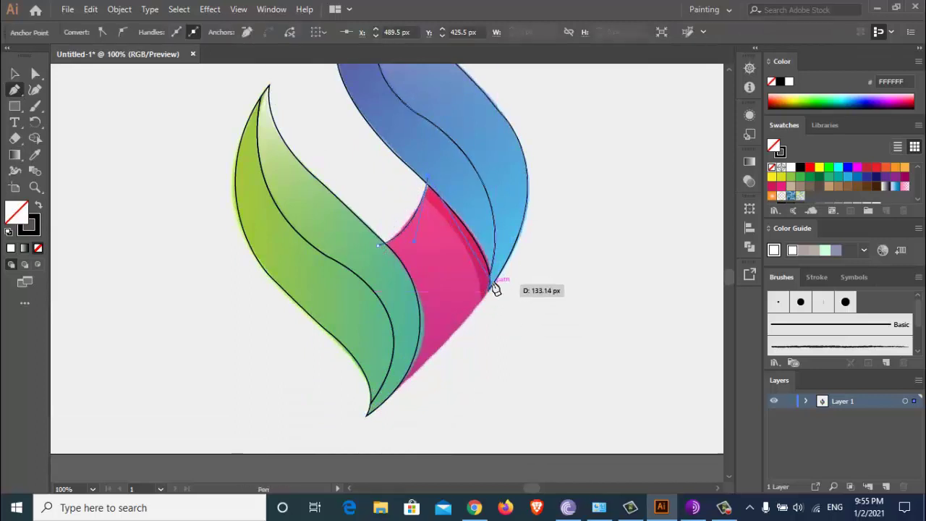
{"action": "scroll", "coordinate": [497, 289], "scroll_direction": "up", "scroll_amount": 1}
{"action": "scroll", "coordinate": [507, 290], "scroll_direction": "down", "scroll_amount": 1}
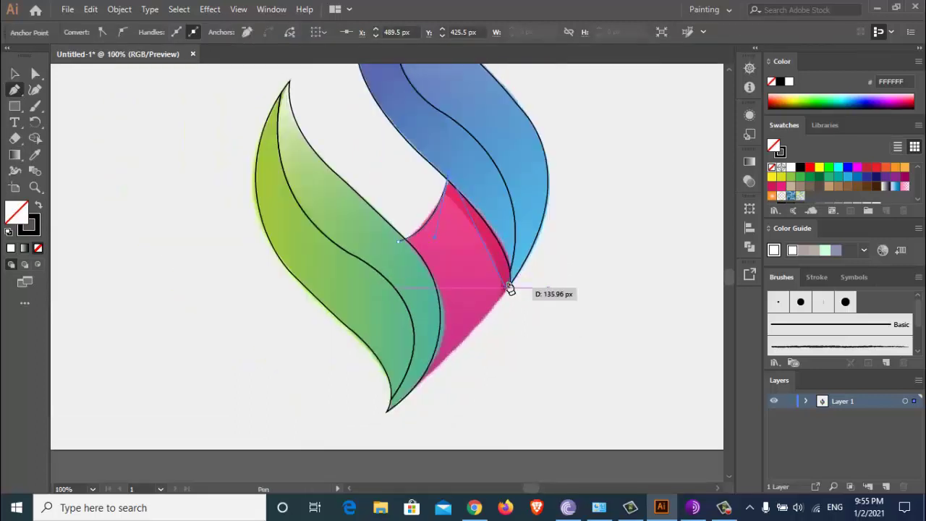
{"action": "left_click_drag", "start_coordinate": [512, 273], "coordinate": [512, 322]}
{"action": "left_click", "coordinate": [515, 276]}
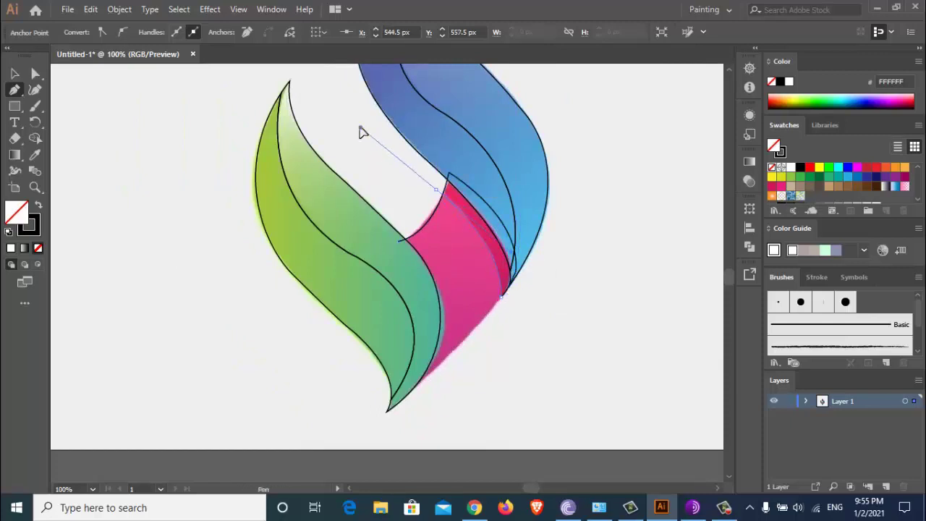
{"action": "left_click", "coordinate": [437, 190]}
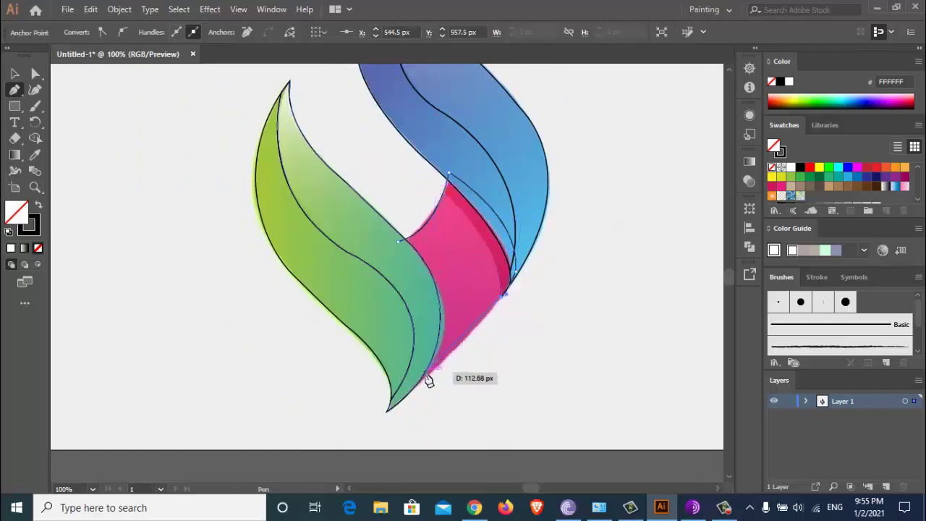
{"action": "scroll", "coordinate": [420, 380], "scroll_direction": "up", "scroll_amount": 1}
{"action": "left_click_drag", "start_coordinate": [408, 389], "coordinate": [374, 403]}
{"action": "left_click_drag", "start_coordinate": [413, 217], "coordinate": [391, 173]}
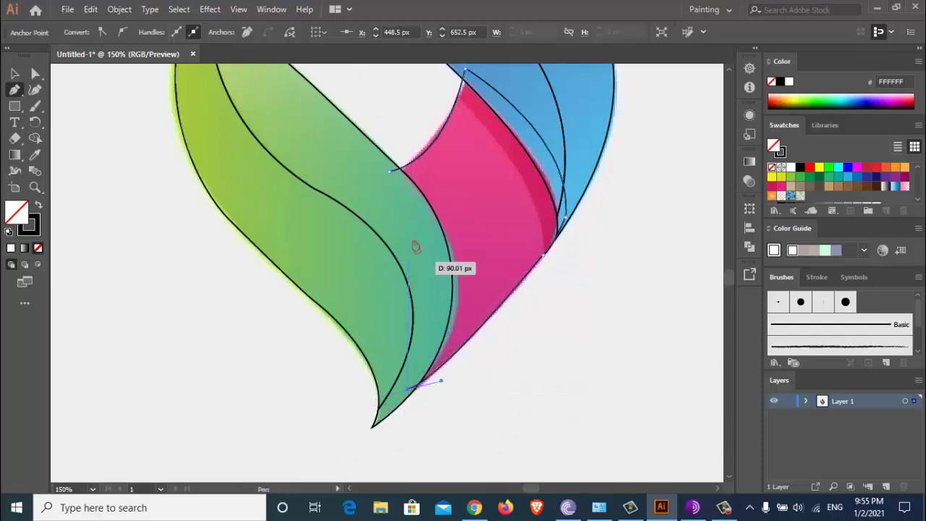
{"action": "left_click", "coordinate": [438, 84]}
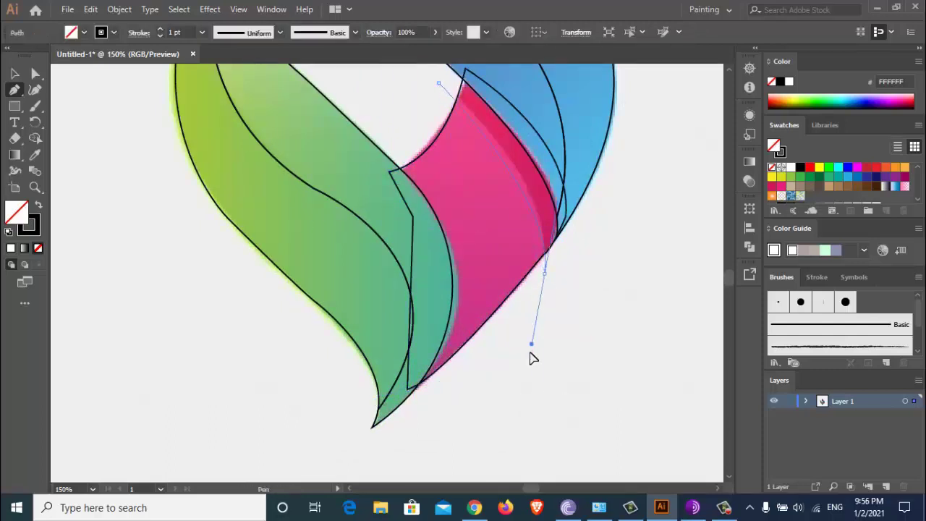
Draw a second closed path curving over the pink band's darker inner stripe
{"action": "left_click_drag", "start_coordinate": [542, 274], "coordinate": [547, 395]}
{"action": "left_click", "coordinate": [438, 84]}
{"action": "key", "text": "ctrl+minus"}
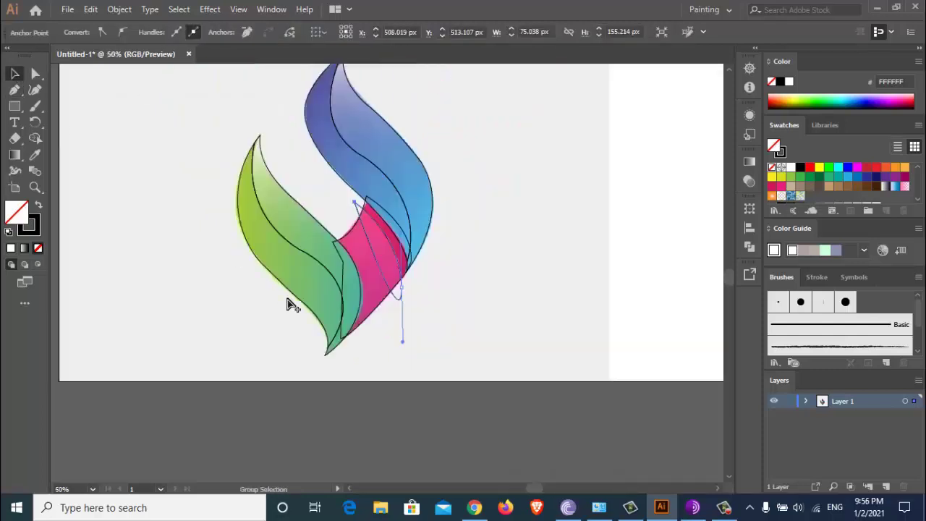
{"action": "key", "text": "ctrl+a"}
Use the Shape Builder (Shift+M) to merge the pink stripe into its adjacent pink region
{"action": "key", "text": "ctrl+plus"}
{"action": "key", "text": "shift+m"}
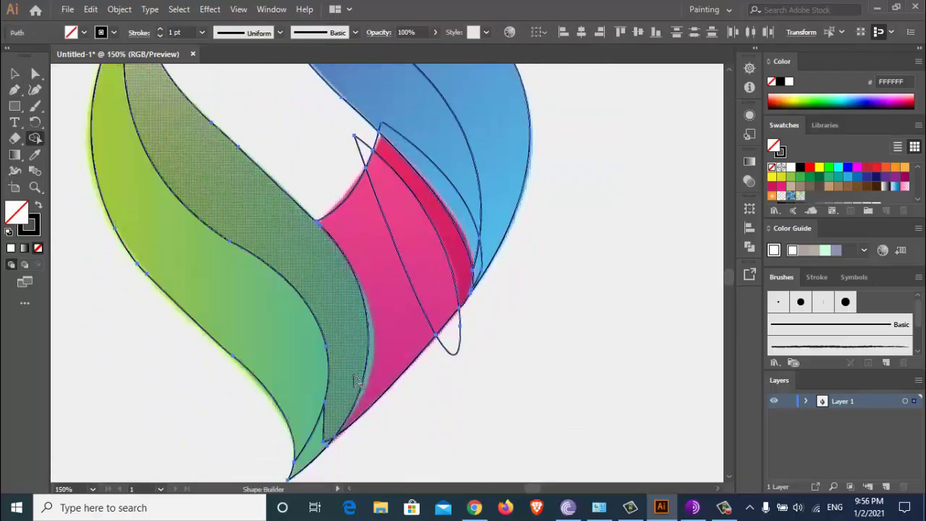
{"action": "scroll", "coordinate": [403, 356], "scroll_direction": "down", "scroll_amount": 2}
{"action": "scroll", "coordinate": [417, 262], "scroll_direction": "up", "scroll_amount": 2}
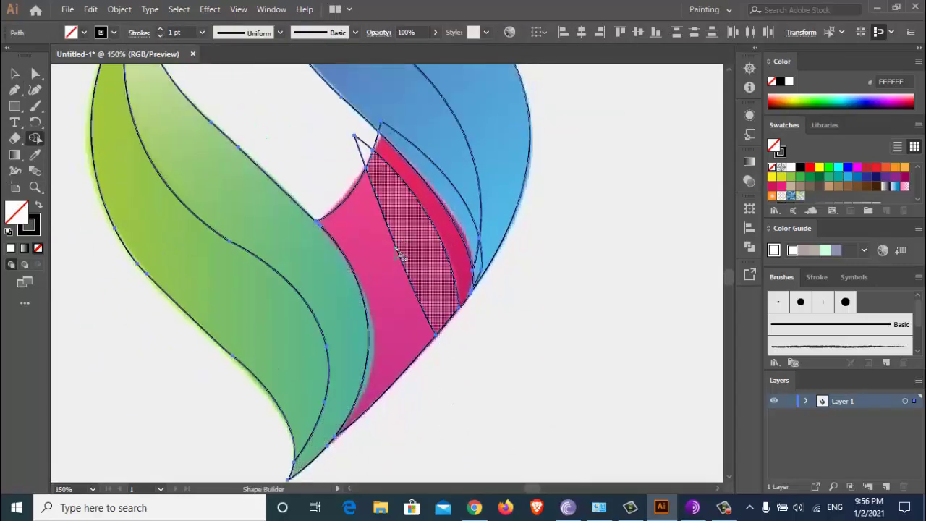
{"action": "left_click_drag", "start_coordinate": [400, 253], "coordinate": [364, 147]}
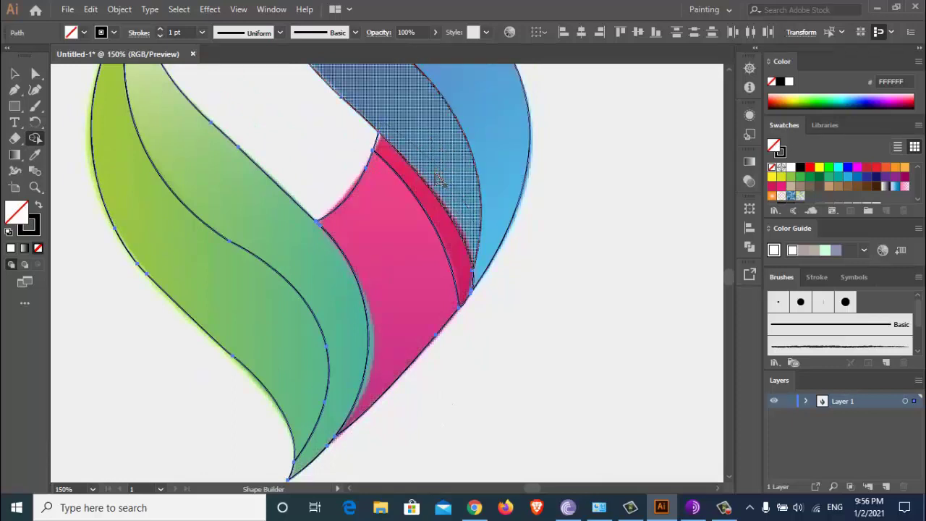
{"action": "key", "text": "ctrl+minus"}
{"action": "key", "text": "ctrl+minus"}
{"action": "key", "text": "v"}
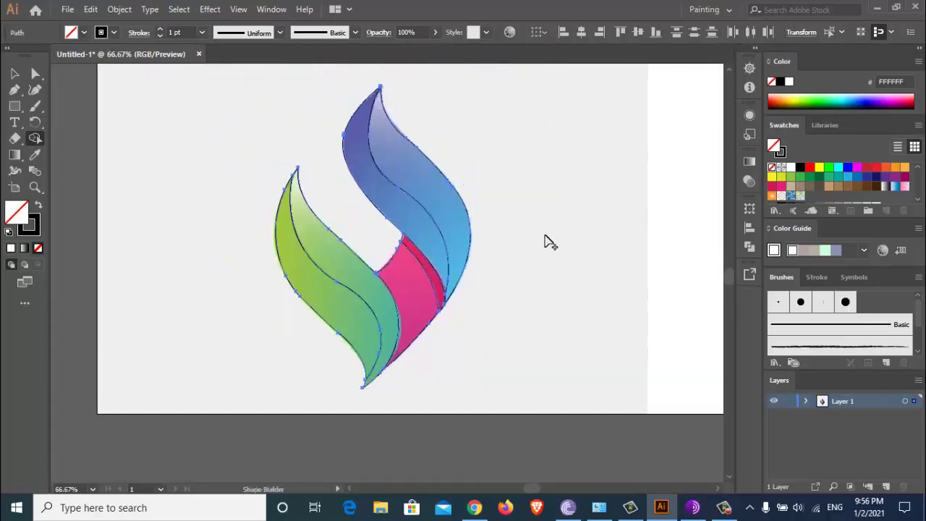
{"action": "key", "text": "ctrl+minus"}
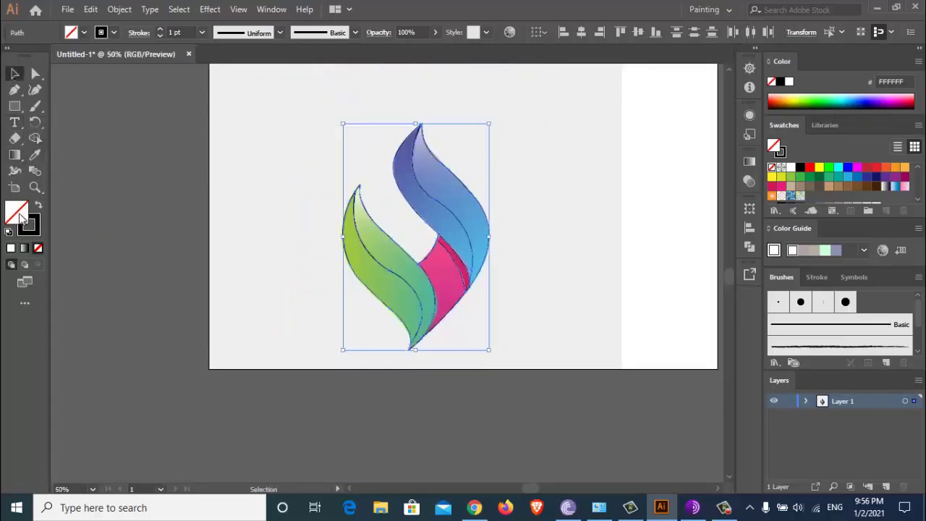
Fill the green leaf piece with the White, Black gradient preset
{"action": "left_click", "coordinate": [390, 271]}
{"action": "left_click", "coordinate": [372, 264]}
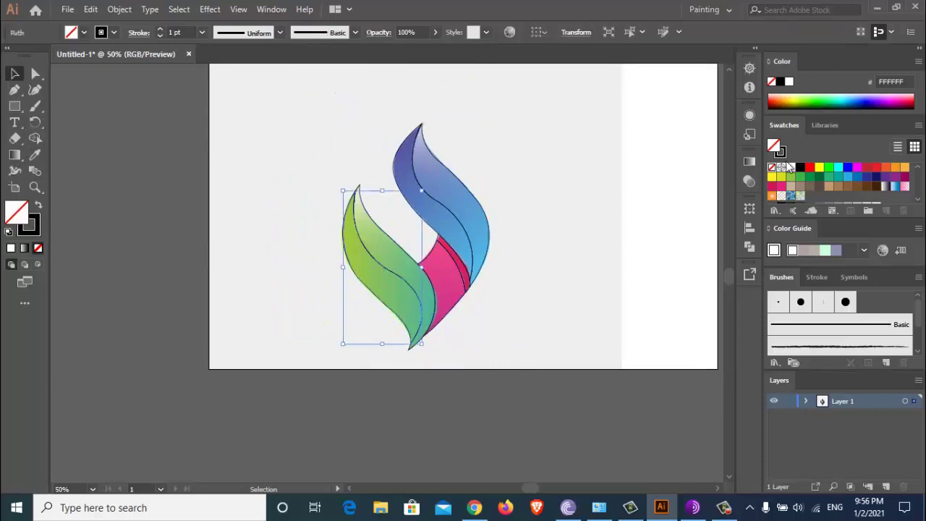
{"action": "left_click", "coordinate": [750, 161]}
{"action": "key", "text": "ctrl+shift+a"}
{"action": "left_click", "coordinate": [365, 250]}
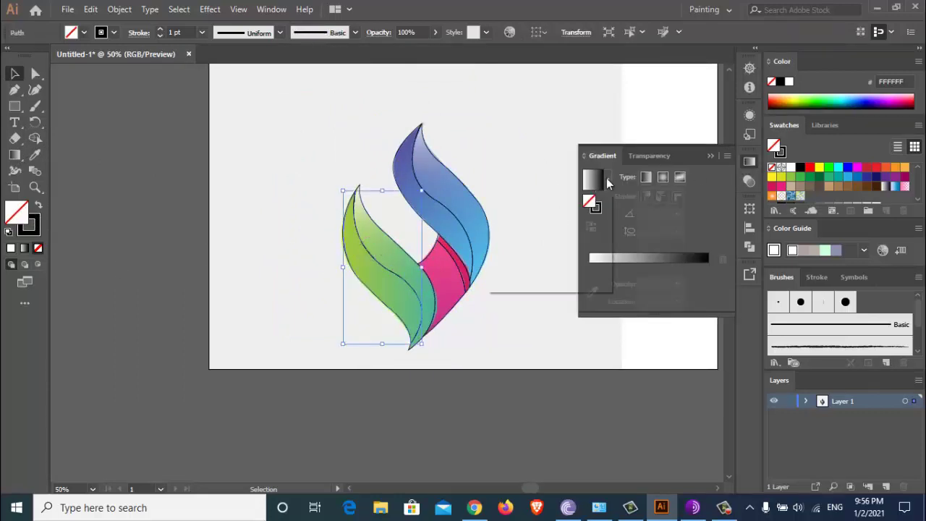
{"action": "left_click", "coordinate": [607, 177]}
{"action": "left_click", "coordinate": [527, 203]}
{"action": "key", "text": "ctrl+shift+a"}
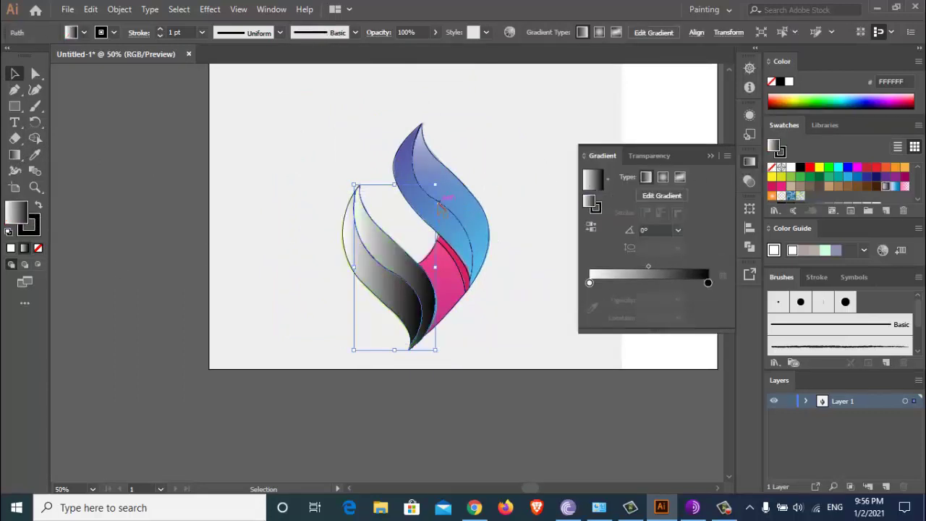
Apply the same white-to-black gradient to the top blue piece and the pink band
{"action": "left_click", "coordinate": [434, 166]}
{"action": "left_click", "coordinate": [592, 179]}
{"action": "left_click", "coordinate": [590, 180]}
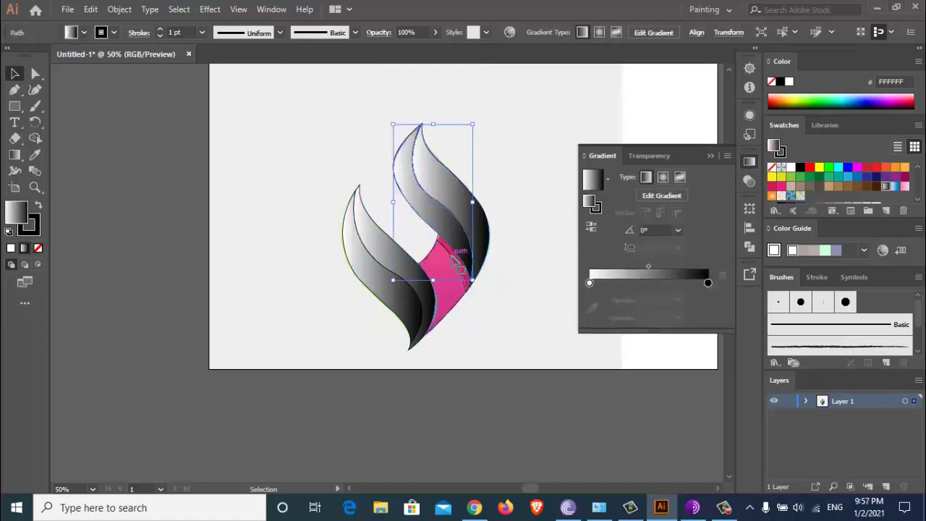
{"action": "left_click", "coordinate": [455, 264]}
{"action": "left_click", "coordinate": [590, 179]}
{"action": "left_click", "coordinate": [518, 195]}
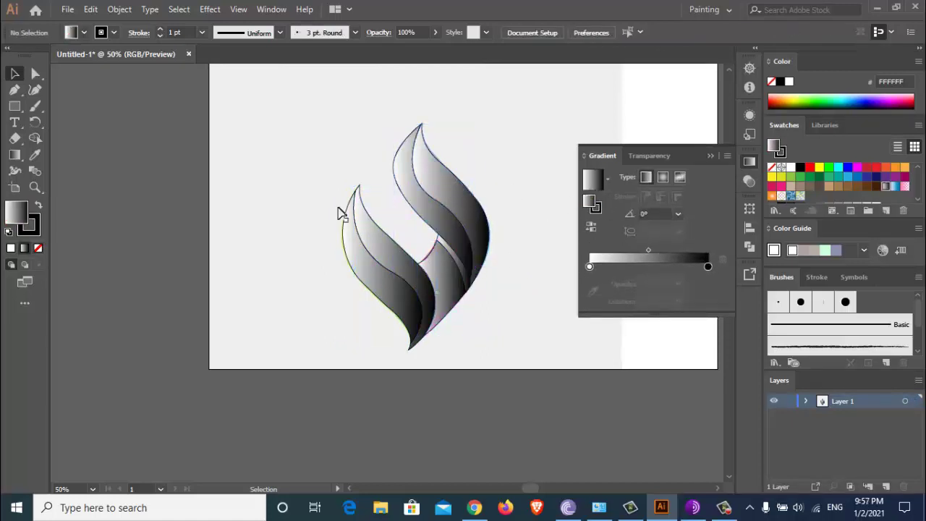
Move the reference image to the left of the traced artwork
{"action": "left_click", "coordinate": [345, 250]}
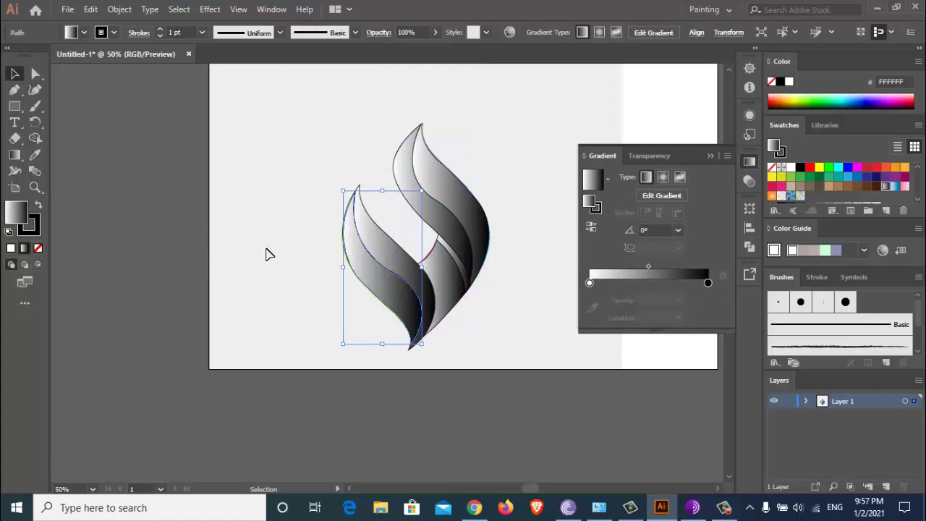
{"action": "scroll", "coordinate": [266, 254], "scroll_direction": "down", "scroll_amount": 1}
{"action": "mouse_move", "coordinate": [271, 259]}
{"action": "left_mouse_down"}
{"action": "mouse_move", "coordinate": [192, 194]}
{"action": "mouse_move", "coordinate": [167, 195]}
{"action": "left_mouse_up"}
{"action": "left_click", "coordinate": [314, 238]}
{"action": "left_click", "coordinate": [329, 267]}
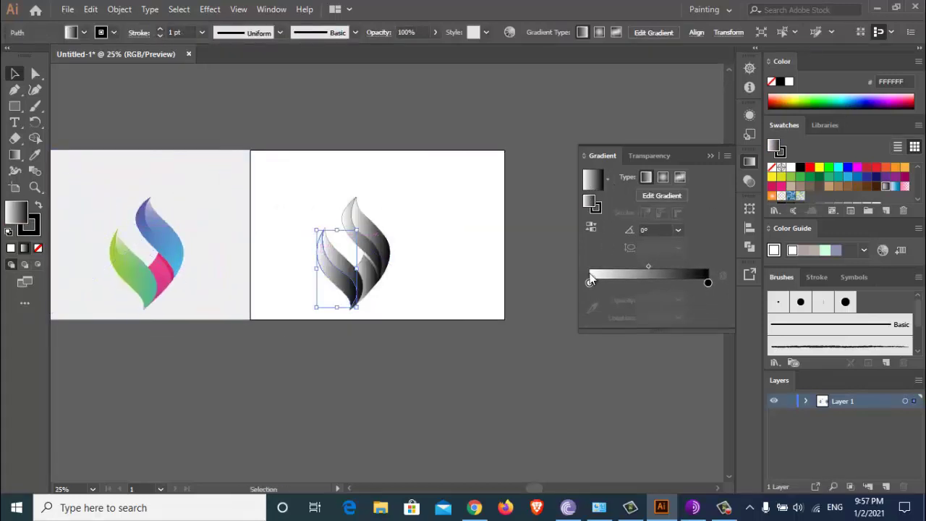
Give the left leaf a yellow-green-to-blue gradient angled diagonally across it
{"action": "double_click", "coordinate": [587, 282]}
{"action": "left_click", "coordinate": [694, 325]}
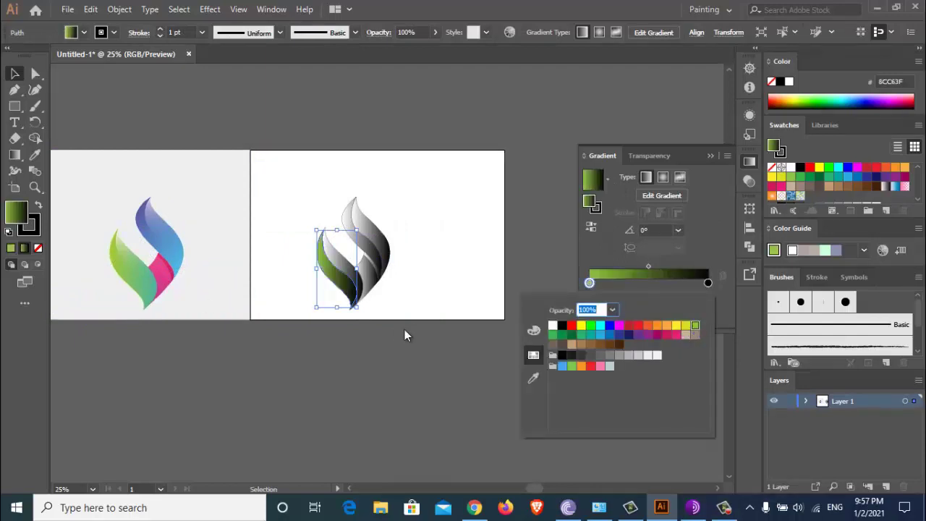
{"action": "left_click", "coordinate": [581, 335]}
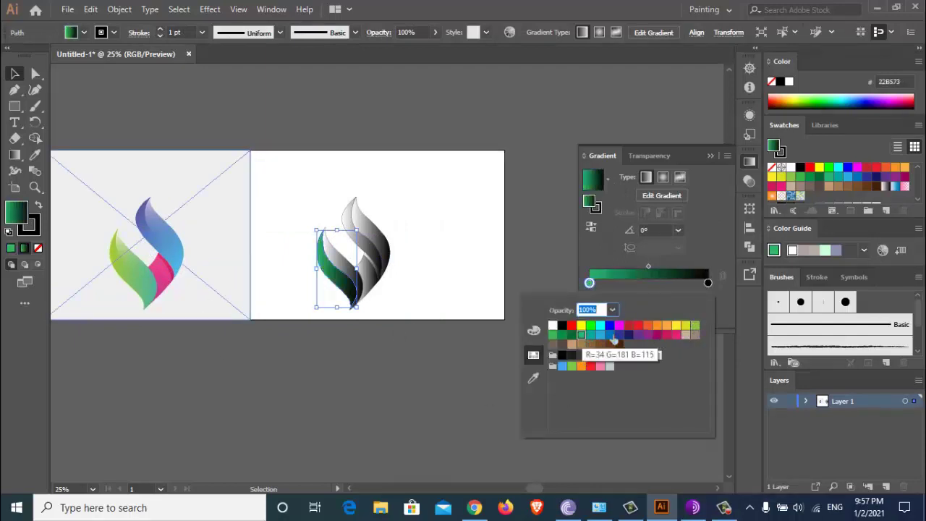
{"action": "double_click", "coordinate": [589, 283]}
{"action": "left_click", "coordinate": [695, 325]}
{"action": "double_click", "coordinate": [707, 282]}
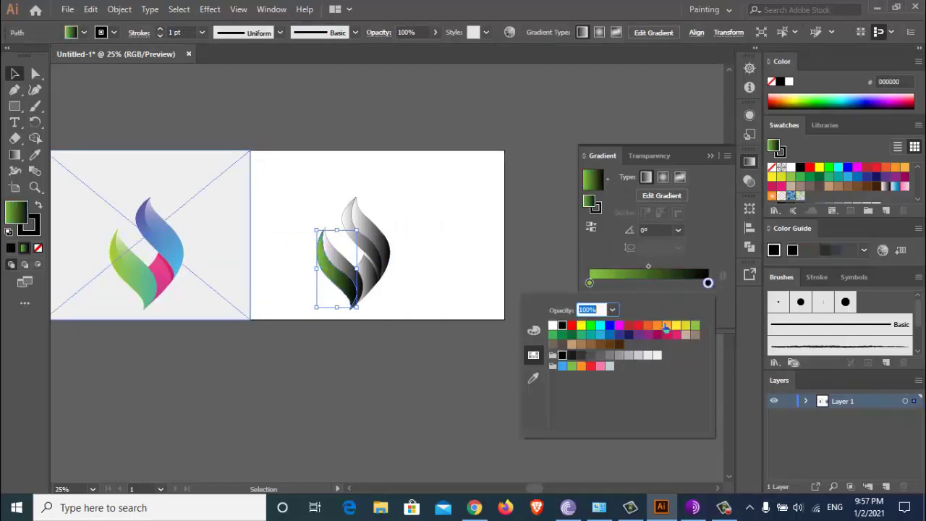
{"action": "left_click", "coordinate": [600, 335]}
{"action": "left_click", "coordinate": [14, 154]}
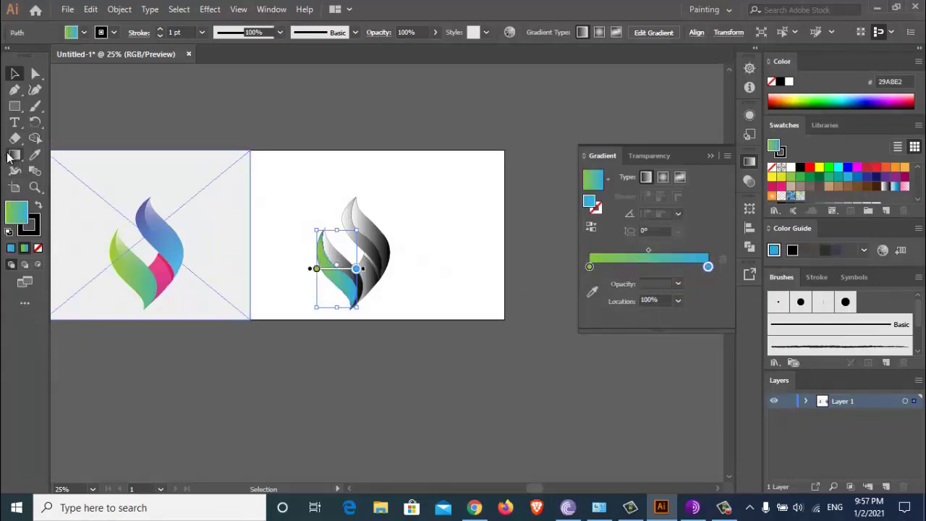
{"action": "mouse_move", "coordinate": [330, 209]}
{"action": "left_mouse_down"}
{"action": "mouse_move", "coordinate": [321, 373]}
{"action": "mouse_move", "coordinate": [368, 355]}
{"action": "left_mouse_up"}
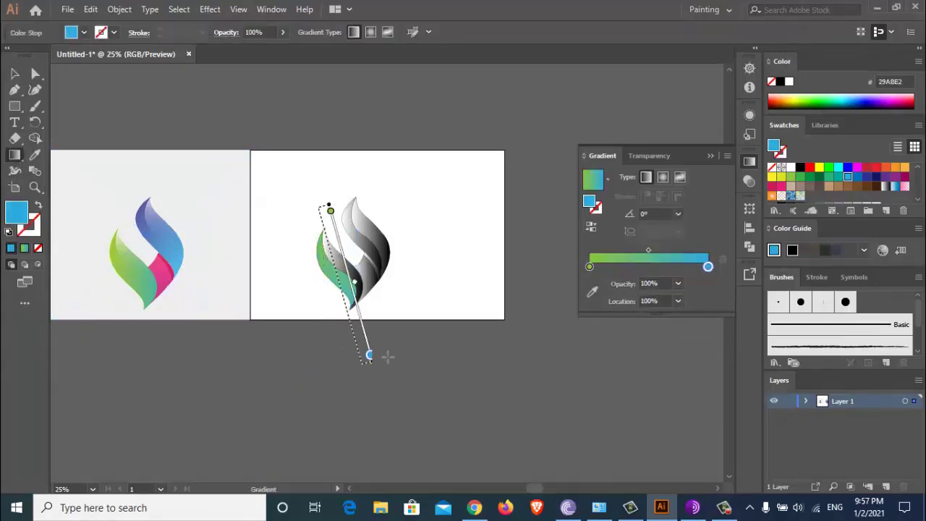
{"action": "left_click_drag", "start_coordinate": [302, 268], "coordinate": [367, 330]}
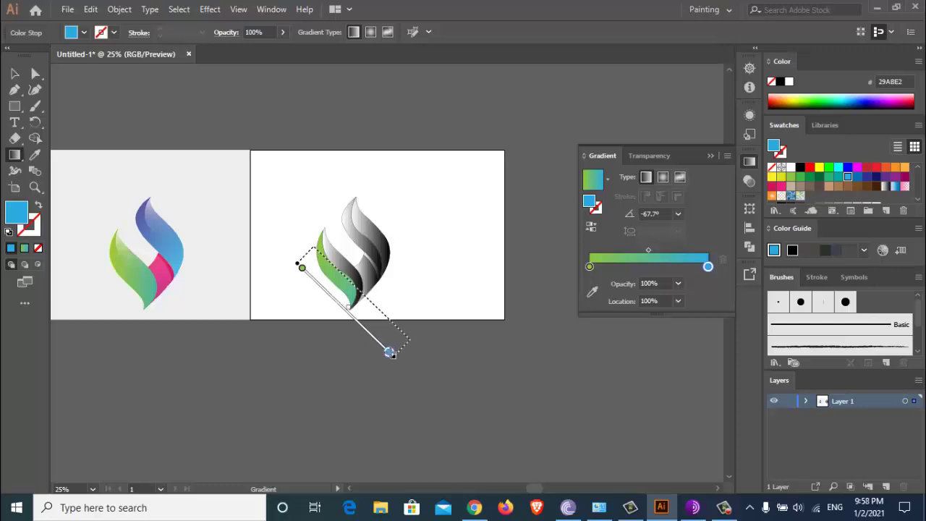
Eyedrop the reference logo's green-blue gradient onto the leaf and run it upward
{"action": "left_click", "coordinate": [14, 73]}
{"action": "left_click", "coordinate": [321, 283]}
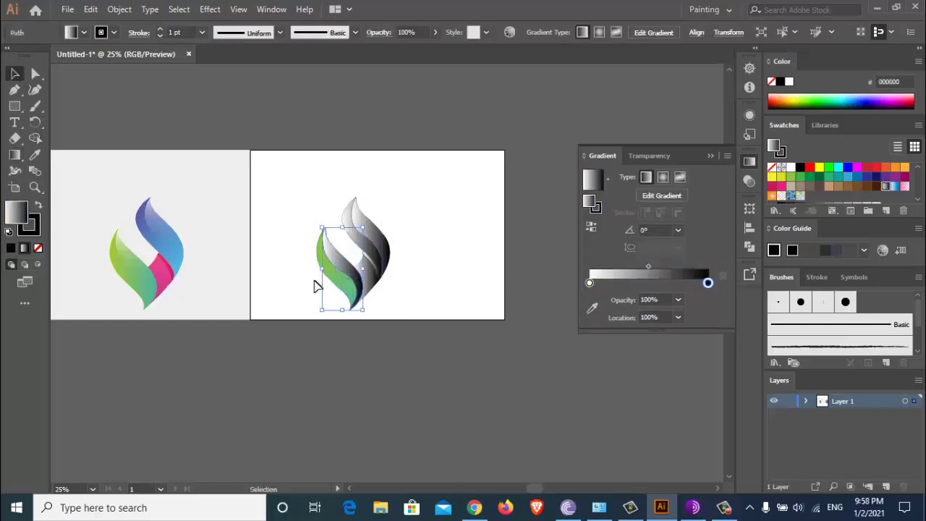
{"action": "left_click", "coordinate": [35, 154]}
{"action": "left_click", "coordinate": [127, 264]}
{"action": "left_click", "coordinate": [15, 154]}
{"action": "left_click_drag", "start_coordinate": [352, 332], "coordinate": [321, 172]}
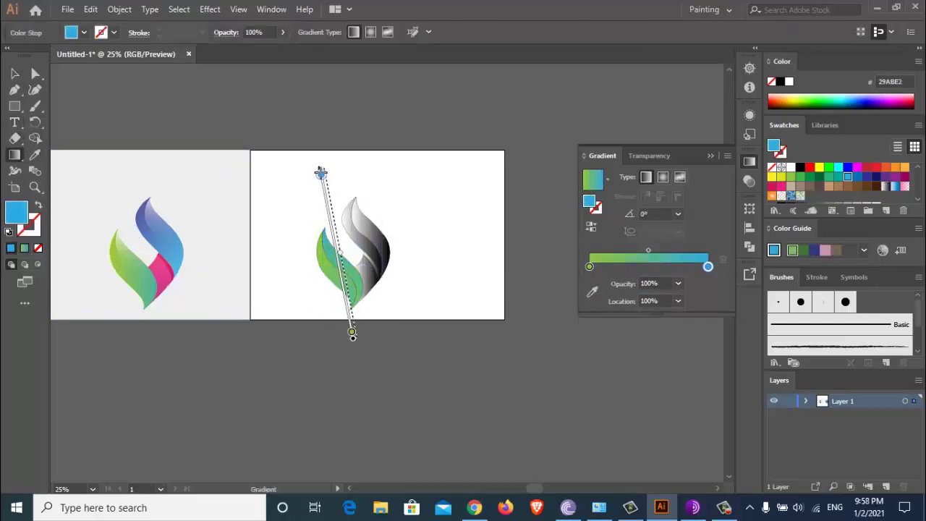
{"action": "left_click_drag", "start_coordinate": [311, 116], "coordinate": [325, 137]}
{"action": "left_click", "coordinate": [12, 73]}
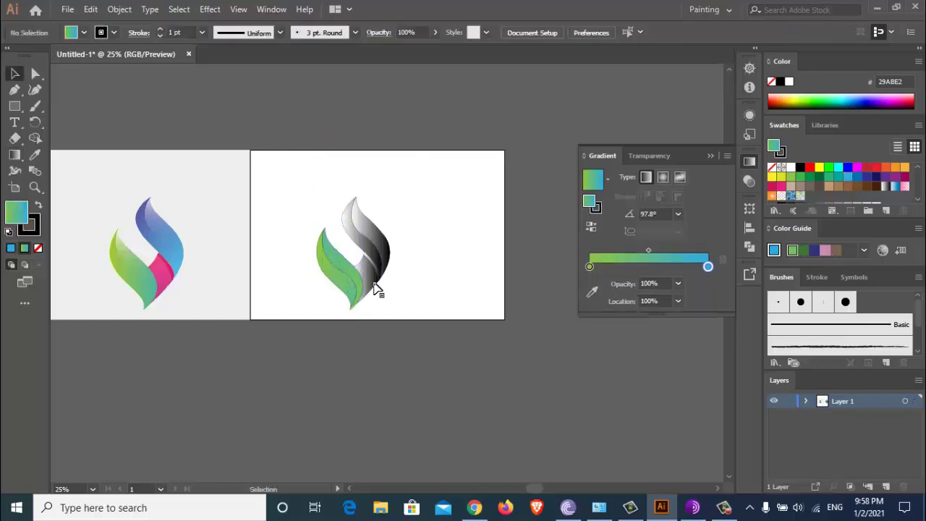
{"action": "left_click", "coordinate": [370, 285]}
{"action": "left_click", "coordinate": [15, 73]}
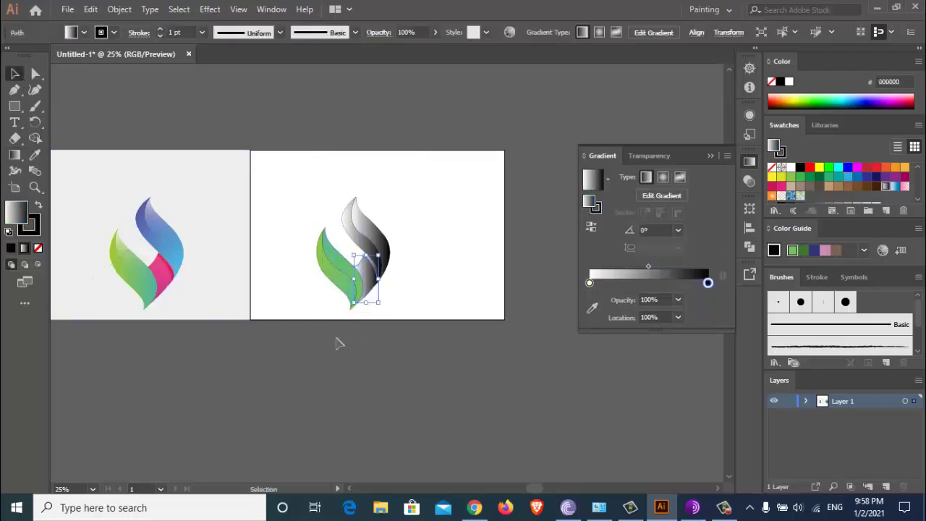
Set the first middle piece's gradient to run from crimson to pink
{"action": "double_click", "coordinate": [590, 283]}
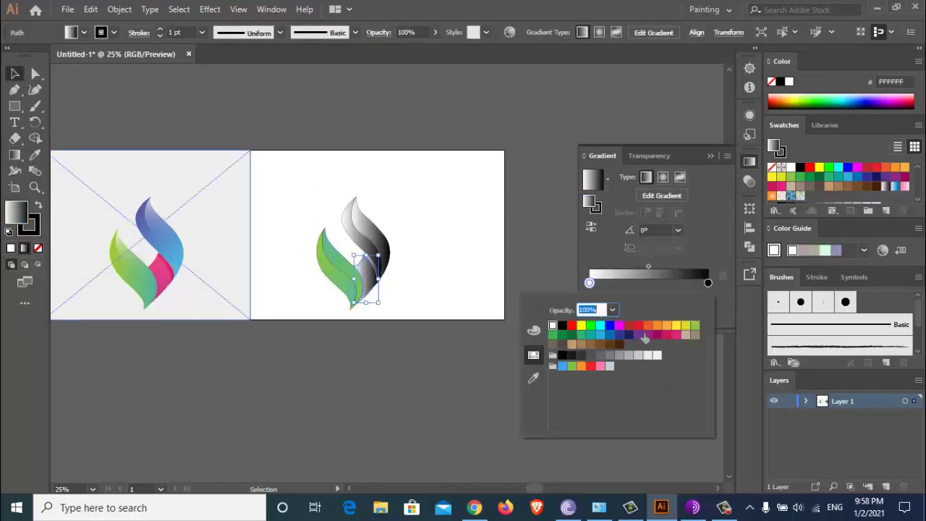
{"action": "left_click", "coordinate": [655, 335]}
{"action": "double_click", "coordinate": [707, 283]}
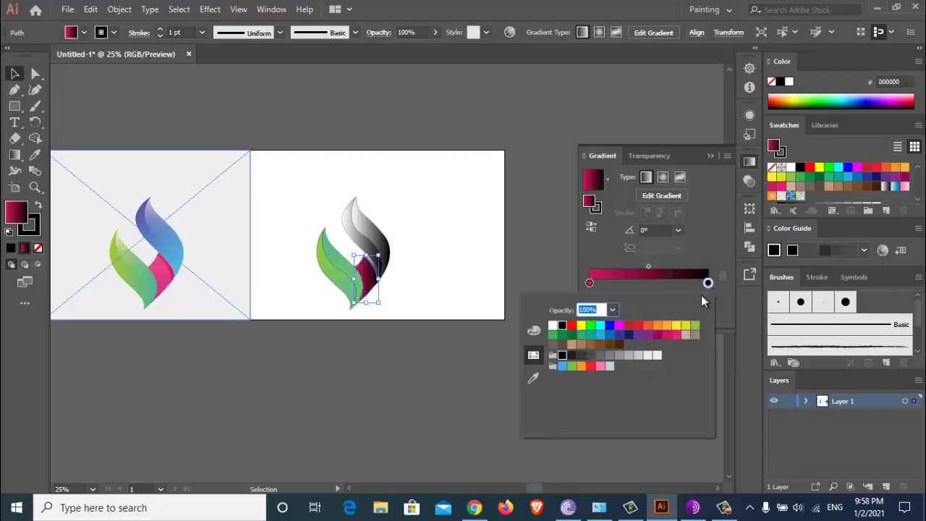
{"action": "left_click", "coordinate": [675, 335]}
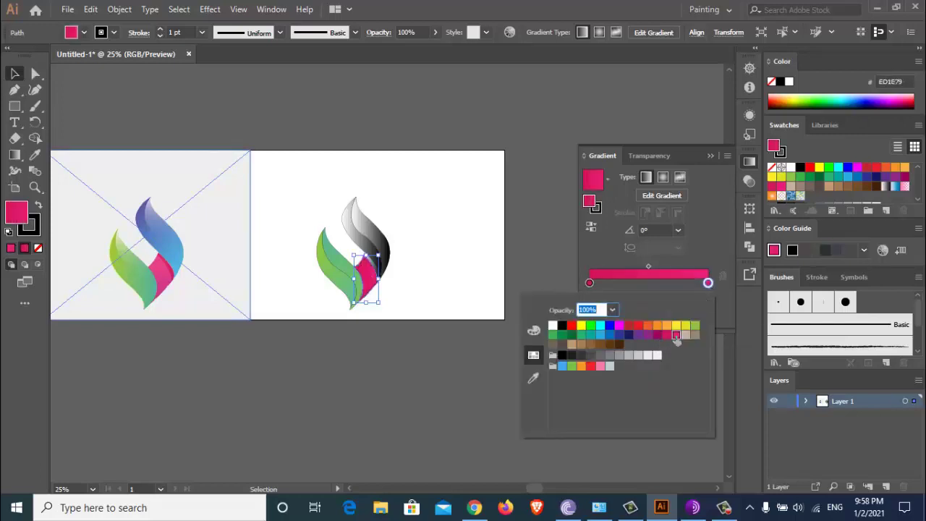
{"action": "left_click", "coordinate": [375, 268]}
Give the lower middle piece a dark magenta-to-pink gradient angled toward the upper right
{"action": "left_click", "coordinate": [381, 274]}
{"action": "double_click", "coordinate": [590, 284]}
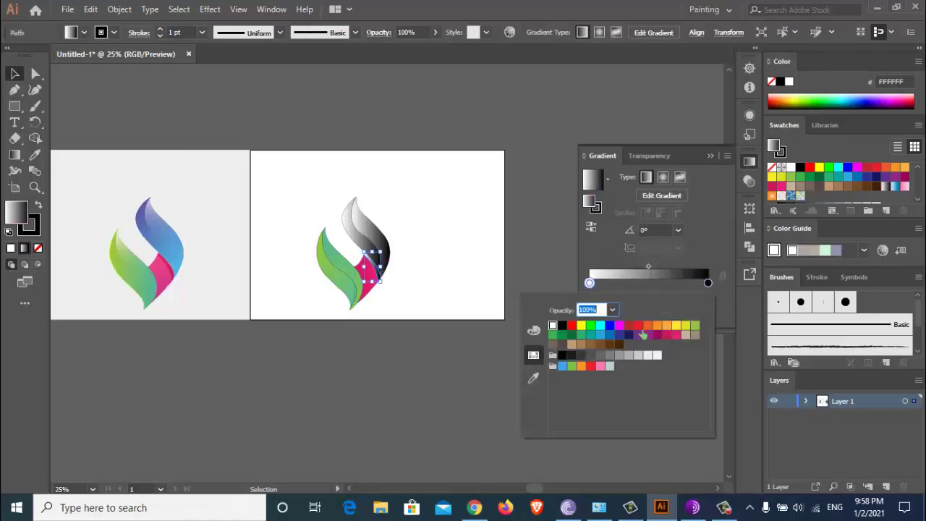
{"action": "left_click", "coordinate": [657, 335]}
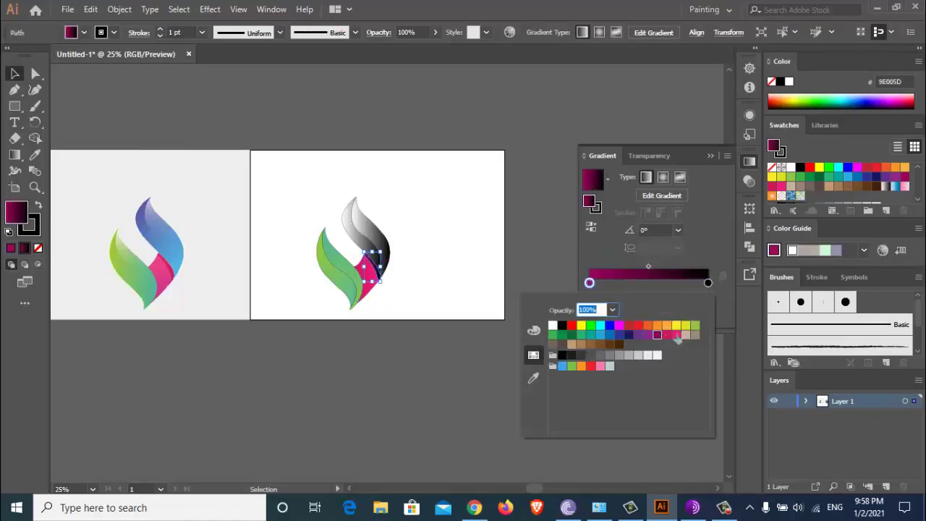
{"action": "double_click", "coordinate": [708, 282]}
{"action": "left_click", "coordinate": [676, 335]}
{"action": "left_click", "coordinate": [458, 253]}
{"action": "key", "text": "g"}
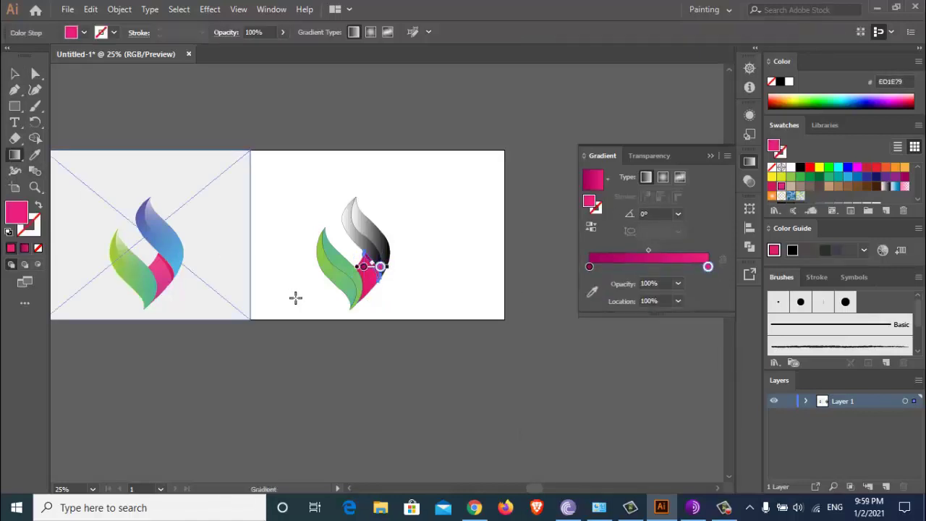
{"action": "left_click_drag", "start_coordinate": [295, 297], "coordinate": [453, 257]}
{"action": "key", "text": "v"}
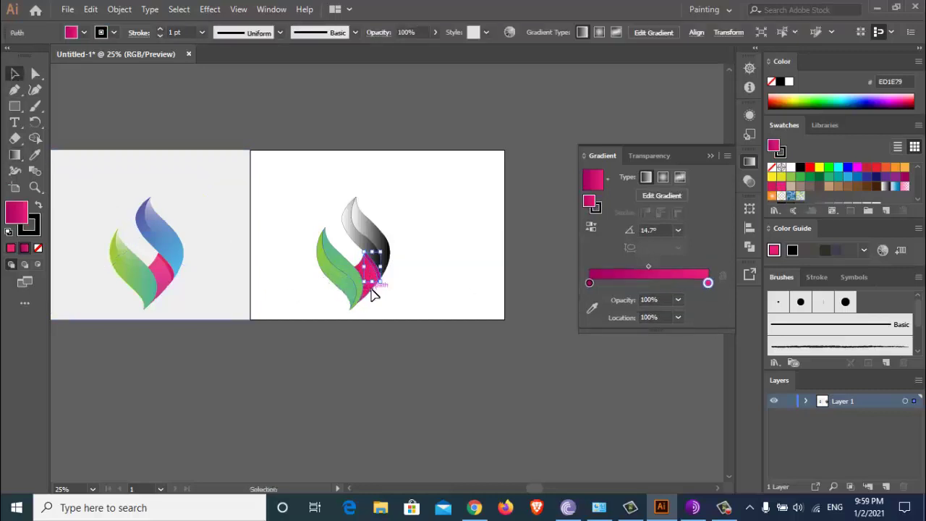
{"action": "key", "text": "g"}
{"action": "mouse_move", "coordinate": [335, 321]}
{"action": "left_mouse_down"}
{"action": "mouse_move", "coordinate": [367, 270]}
{"action": "mouse_move", "coordinate": [379, 283]}
{"action": "mouse_move", "coordinate": [469, 306]}
{"action": "left_mouse_up"}
Set the top flame piece's gradient stops to dark navy and light blue
{"action": "key", "text": "v"}
{"action": "left_click", "coordinate": [310, 207]}
{"action": "left_click", "coordinate": [347, 229]}
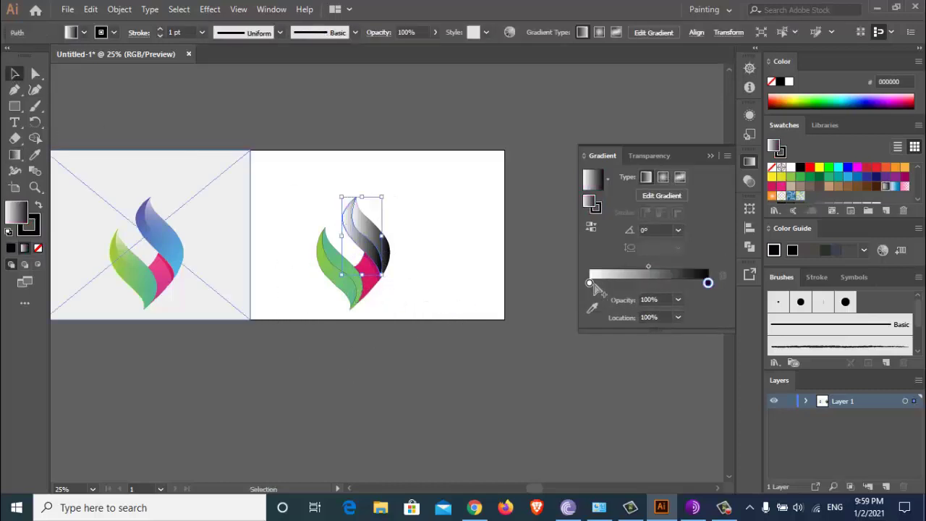
{"action": "double_click", "coordinate": [589, 282]}
{"action": "left_click", "coordinate": [601, 335]}
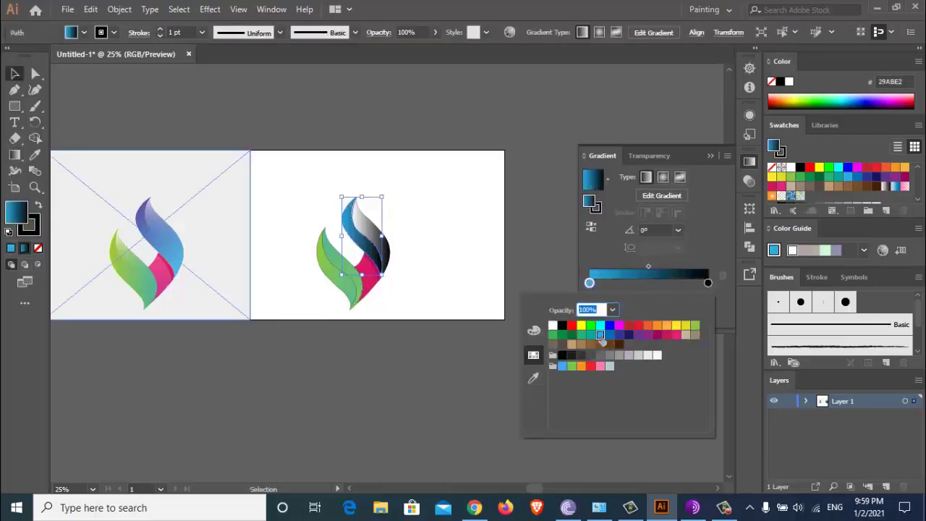
{"action": "left_click", "coordinate": [618, 335]}
{"action": "left_click", "coordinate": [609, 335]}
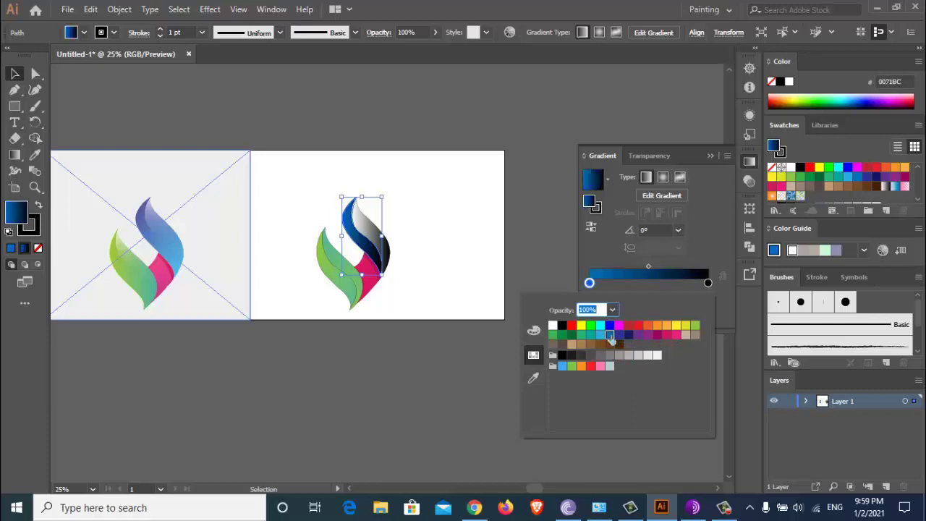
{"action": "left_click", "coordinate": [708, 282]}
{"action": "double_click", "coordinate": [707, 282]}
{"action": "left_click", "coordinate": [619, 335]}
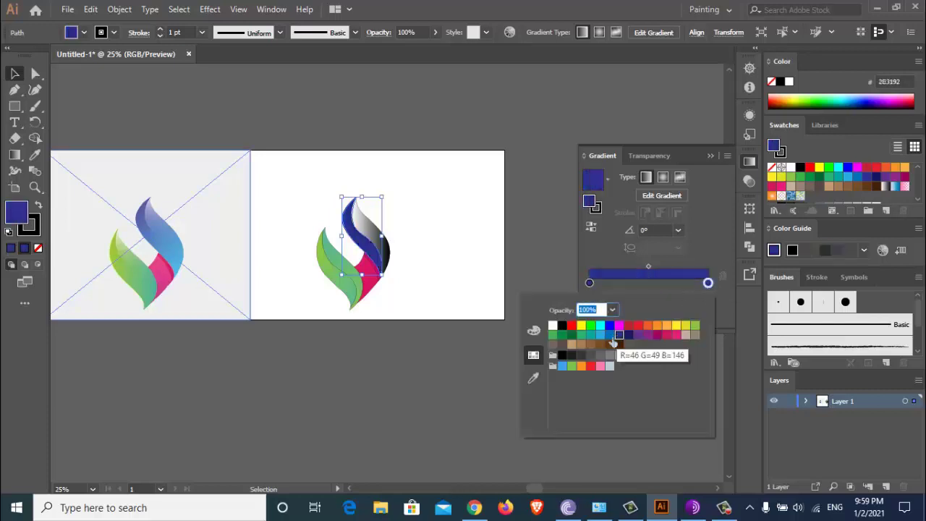
{"action": "left_click", "coordinate": [600, 335]}
Run the blue gradients roughly vertically downward on both top pieces
{"action": "left_click", "coordinate": [21, 153]}
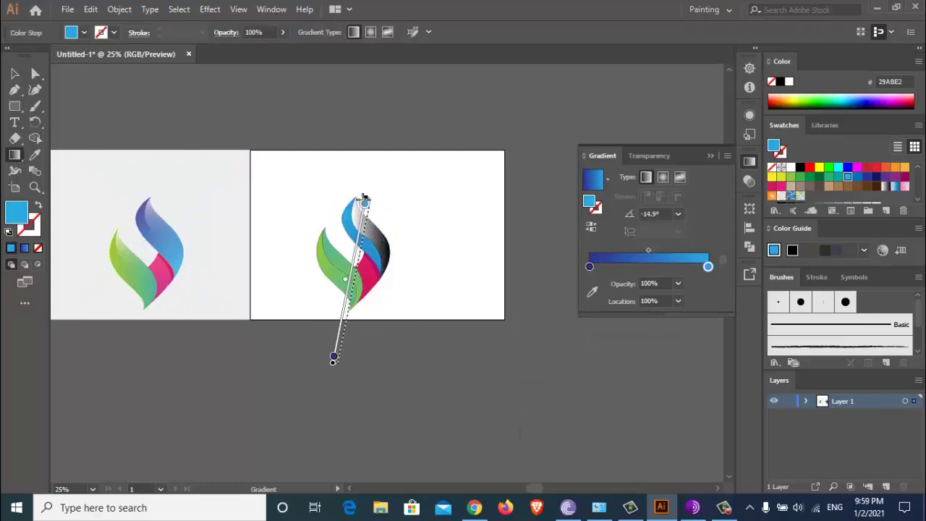
{"action": "mouse_move", "coordinate": [338, 165]}
{"action": "left_mouse_down"}
{"action": "mouse_move", "coordinate": [363, 289]}
{"action": "mouse_move", "coordinate": [312, 267]}
{"action": "left_mouse_up"}
{"action": "key", "text": "v"}
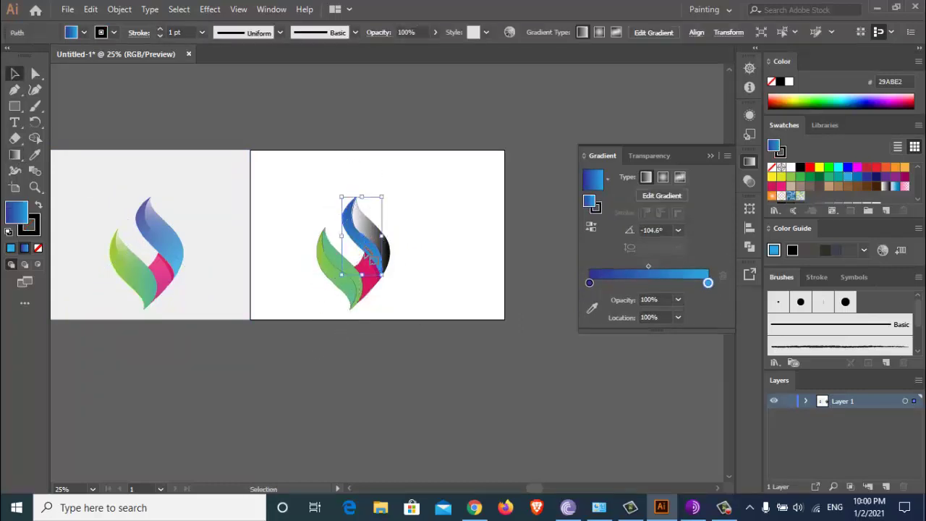
{"action": "left_click", "coordinate": [14, 154]}
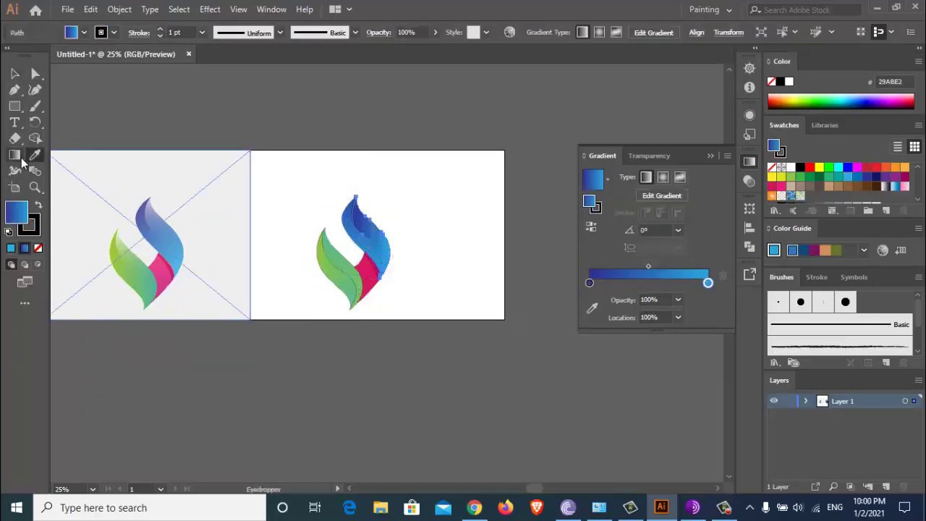
{"action": "left_click", "coordinate": [370, 228]}
{"action": "left_click_drag", "start_coordinate": [376, 204], "coordinate": [383, 337]}
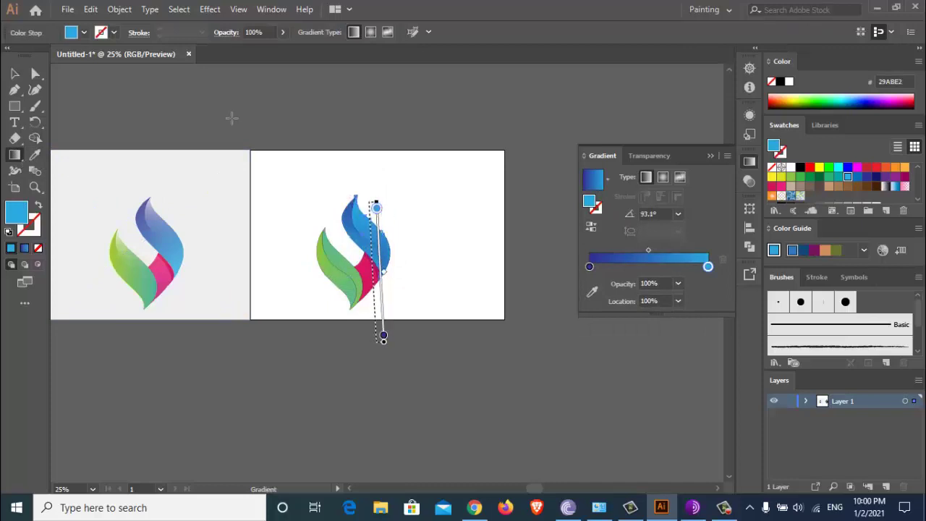
{"action": "key", "text": "v"}
{"action": "left_click", "coordinate": [114, 32]}
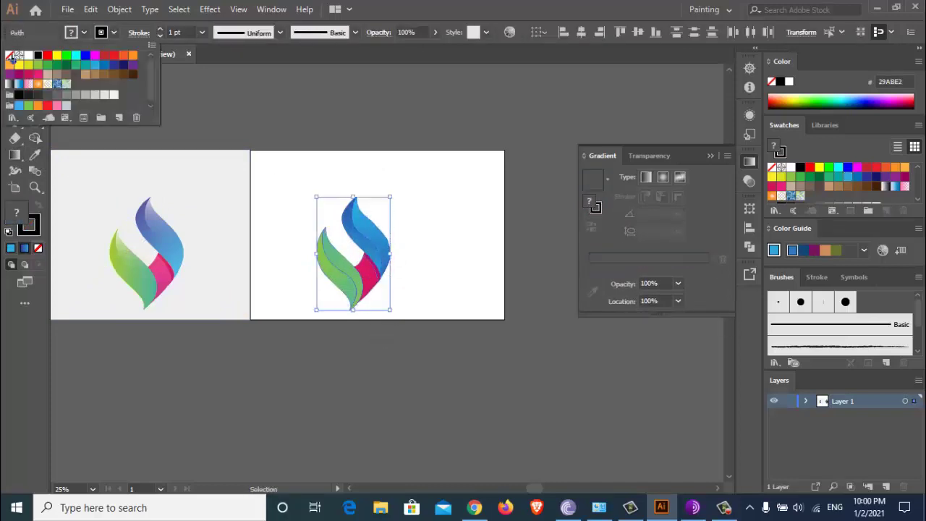
Delete the placed reference image so only the gradient logo remains
{"action": "left_click", "coordinate": [442, 188]}
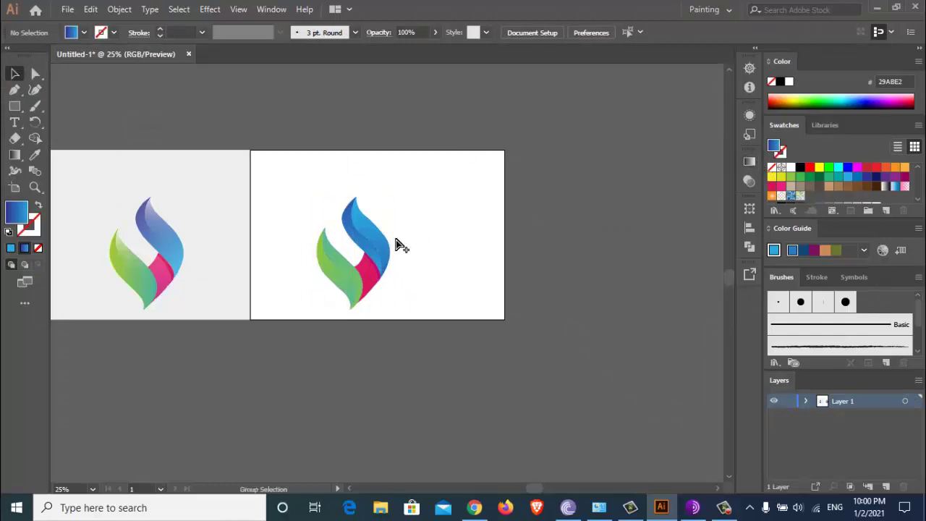
{"action": "scroll", "coordinate": [395, 244], "scroll_direction": "down", "scroll_amount": 1}
{"action": "scroll", "coordinate": [431, 232], "scroll_direction": "up", "scroll_amount": 1}
{"action": "left_click", "coordinate": [306, 233]}
{"action": "key", "text": "Delete"}
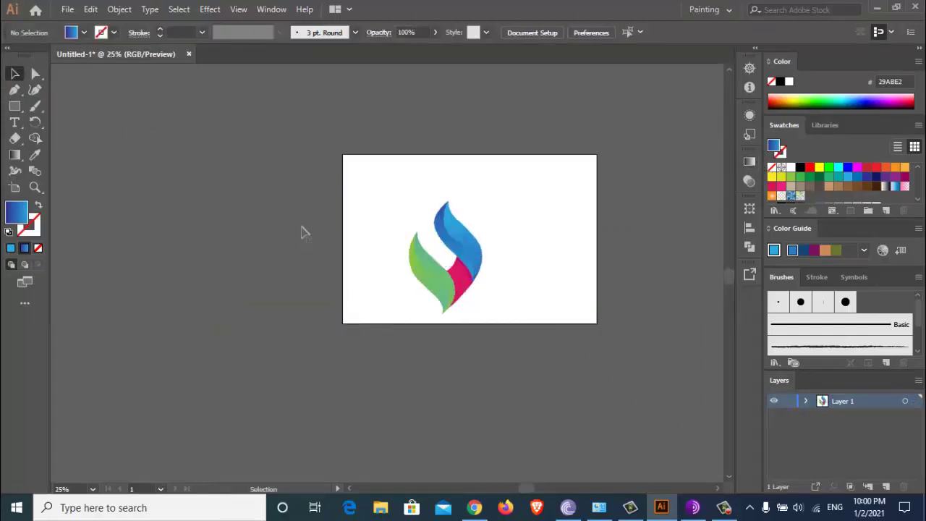
{"action": "scroll", "coordinate": [448, 289], "scroll_direction": "right", "scroll_amount": 1}
{"action": "scroll", "coordinate": [461, 304], "scroll_direction": "up", "scroll_amount": 3}
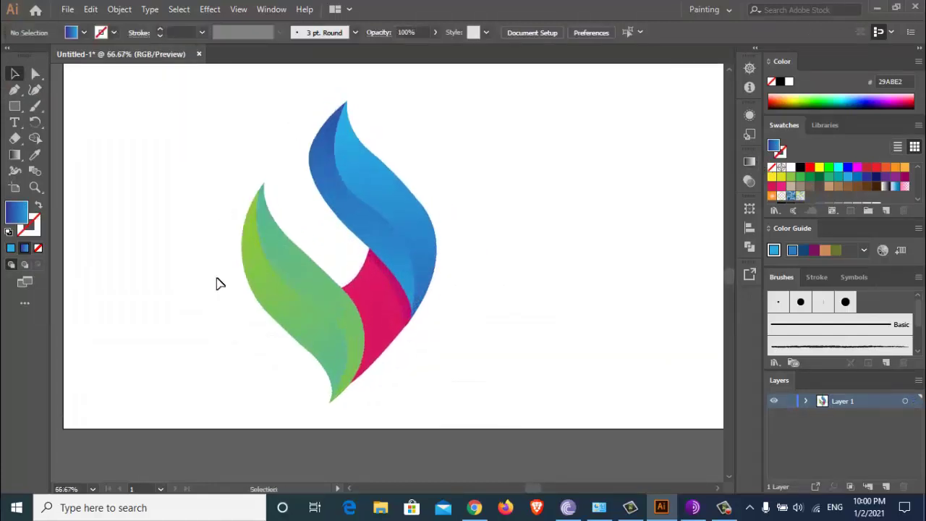
{"action": "left_click", "coordinate": [725, 508]}
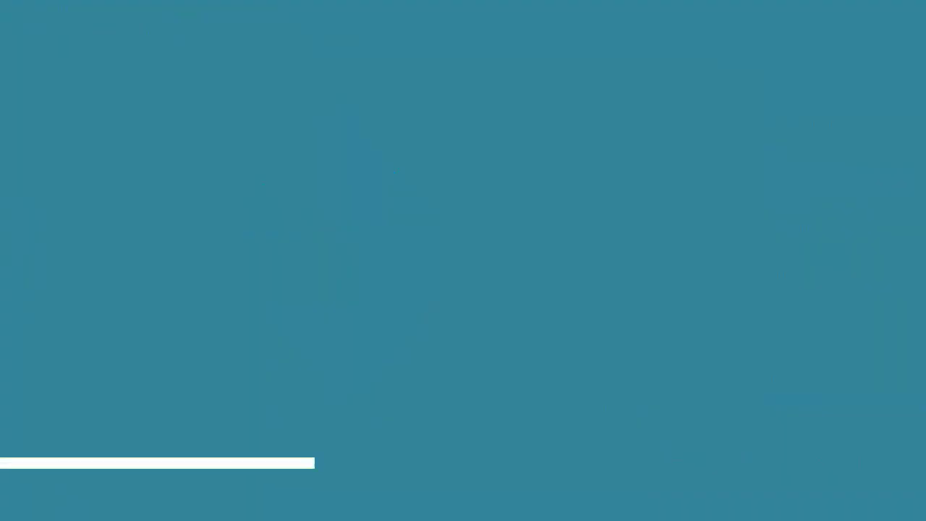